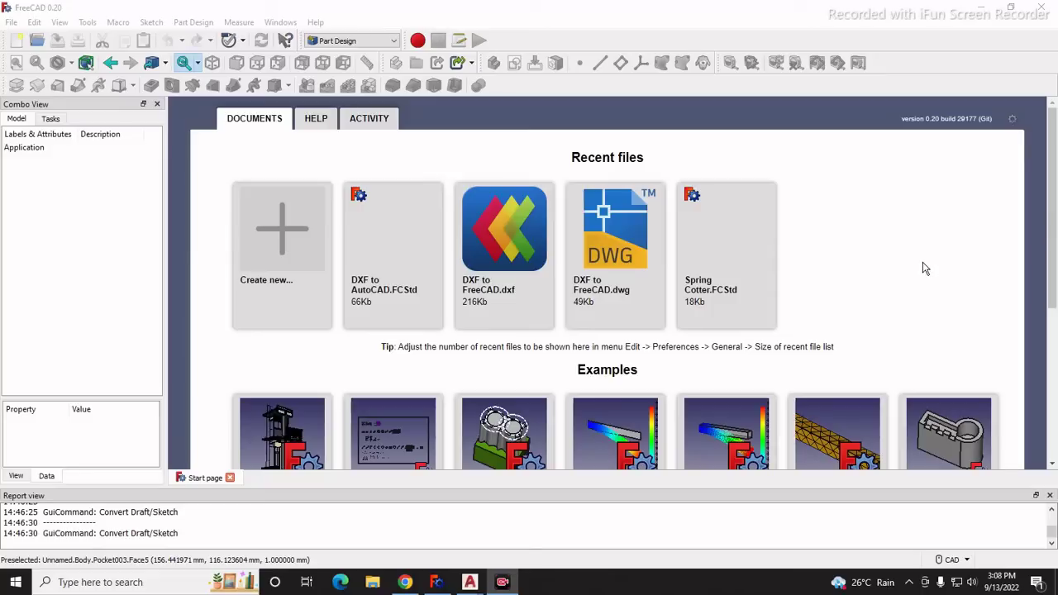
Switch to AutoCAD and examine the dimensioned part views in 1091-001-00-019.DWG, including radii, hole callouts, angles and thickness.
mouse_move(469, 582)
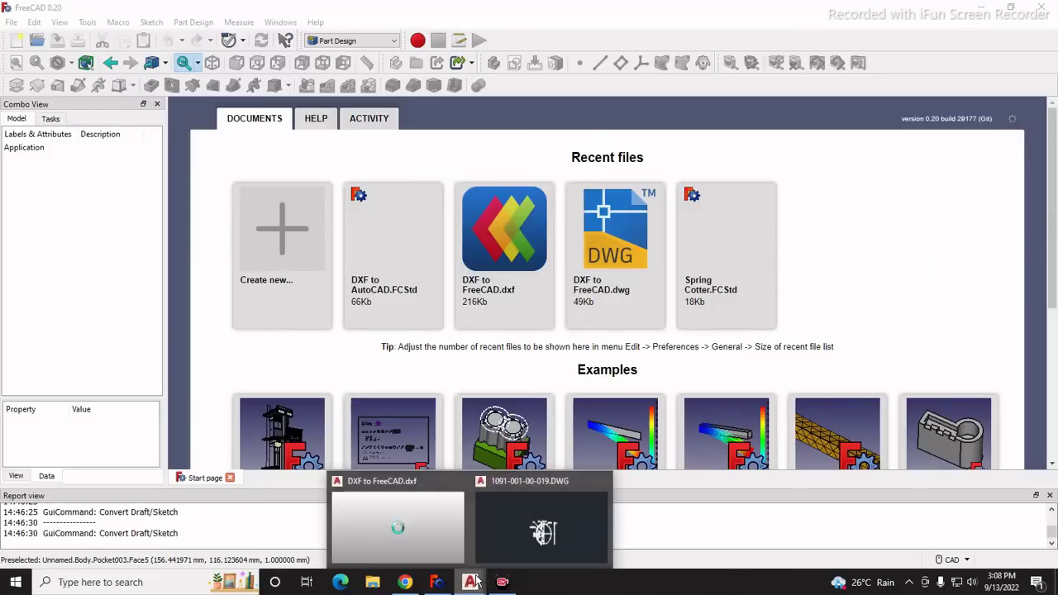
click(511, 538)
scroll(611, 389, up, 5)
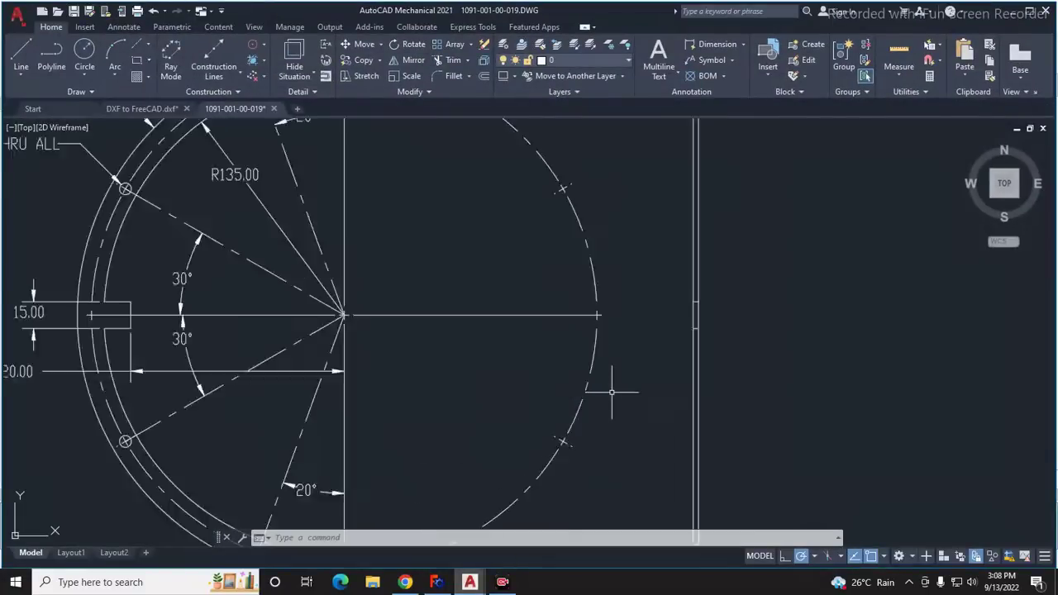
scroll(556, 308, down, 3)
scroll(492, 240, up, 3)
scroll(430, 289, down, 1)
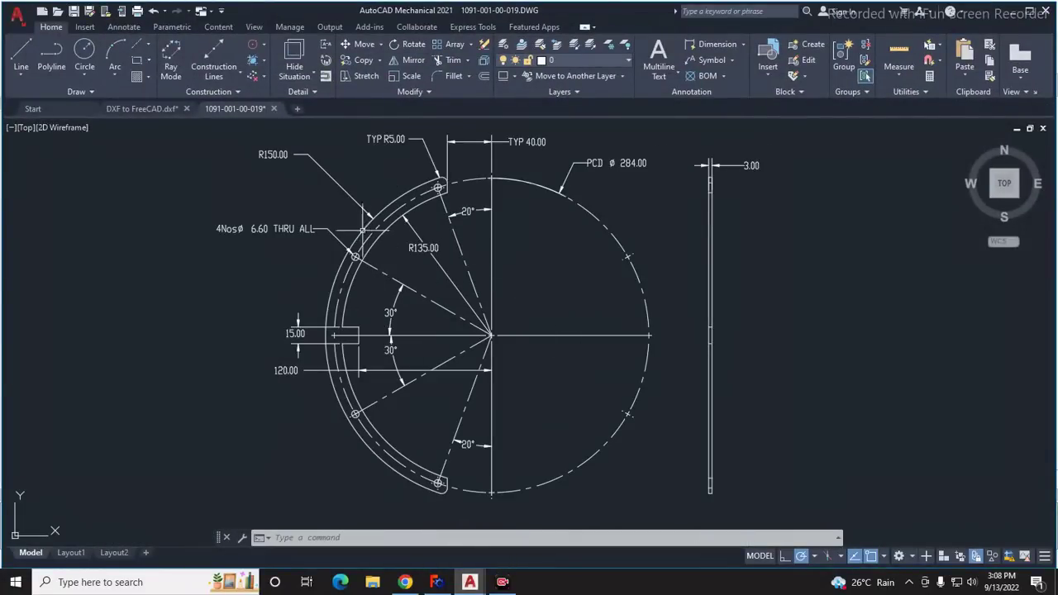
scroll(364, 347, down, 2)
scroll(372, 248, up, 2)
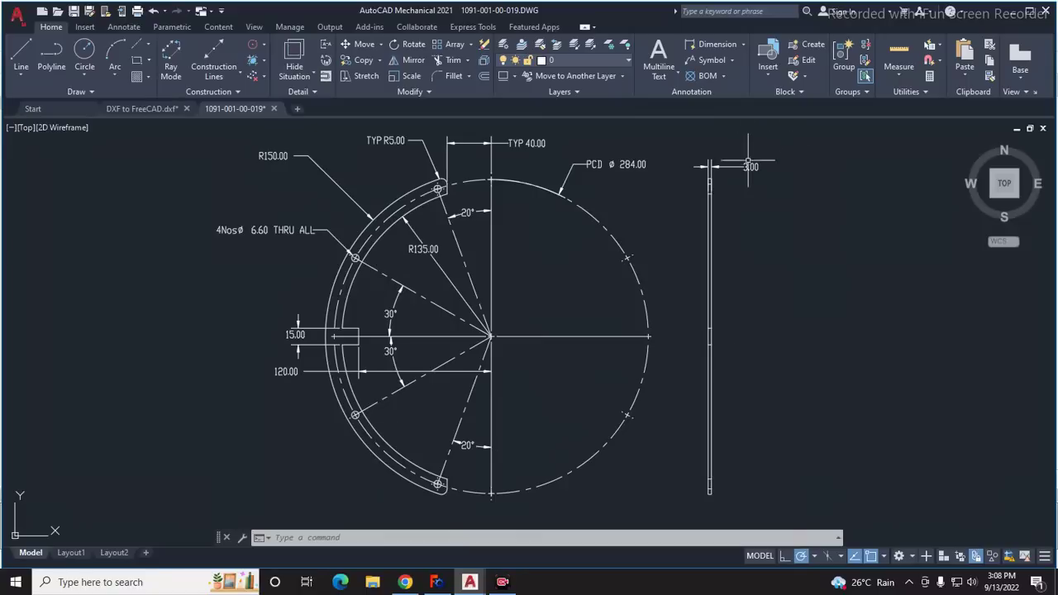
scroll(661, 314, down, 3)
scroll(628, 319, up, 3)
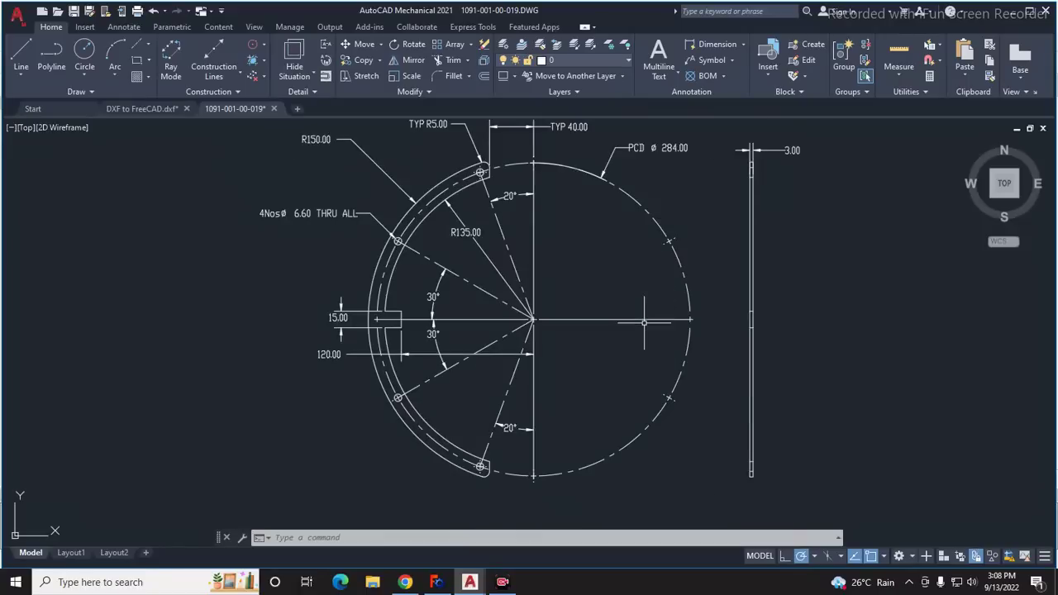
scroll(578, 318, down, 2)
scroll(444, 312, down, 1)
scroll(451, 289, up, 4)
scroll(463, 281, down, 3)
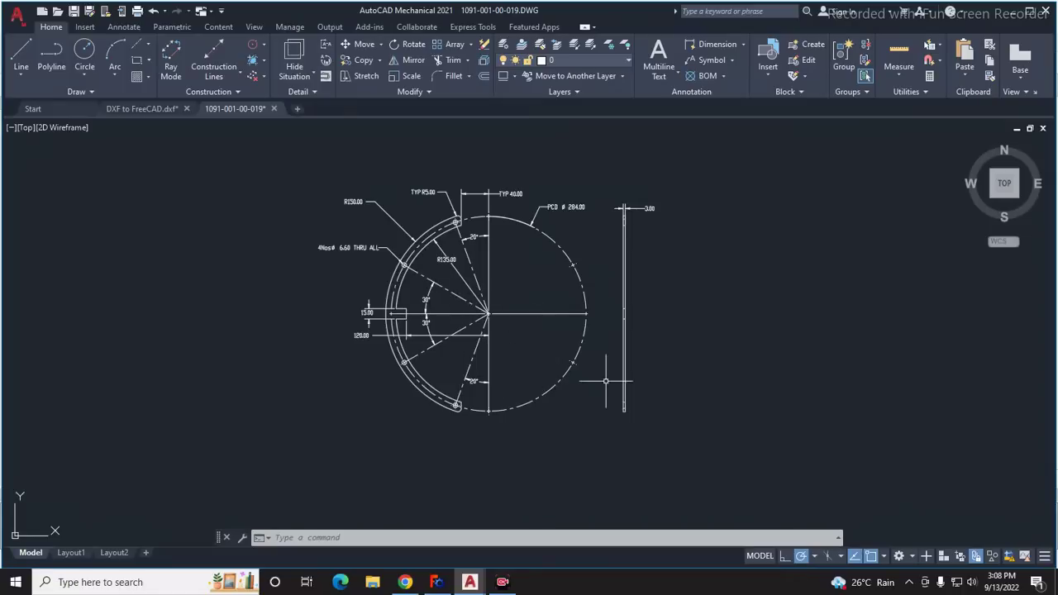
scroll(476, 290, up, 5)
scroll(462, 273, down, 5)
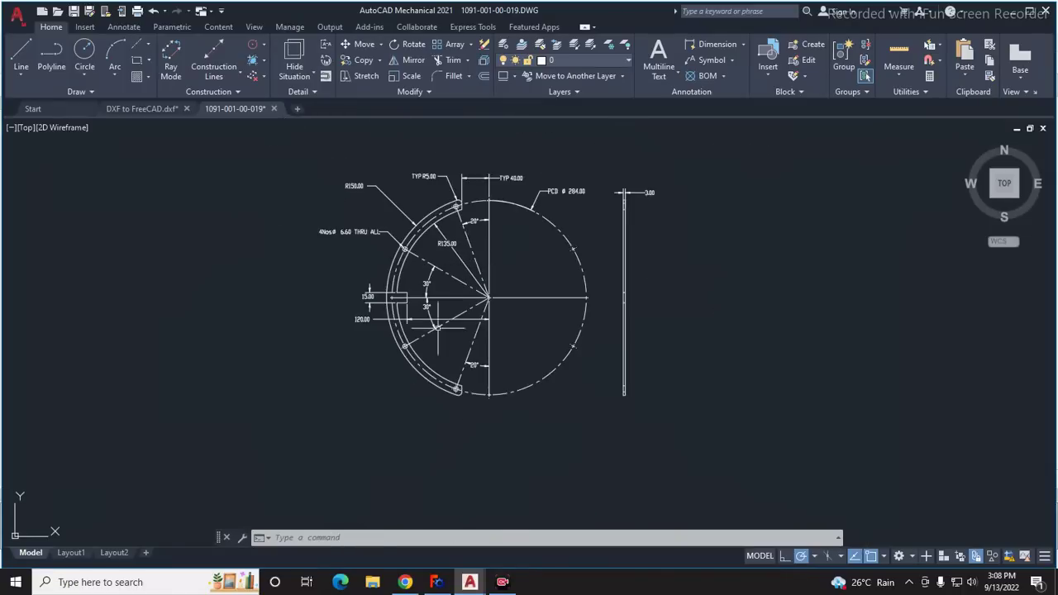
scroll(422, 356, up, 2)
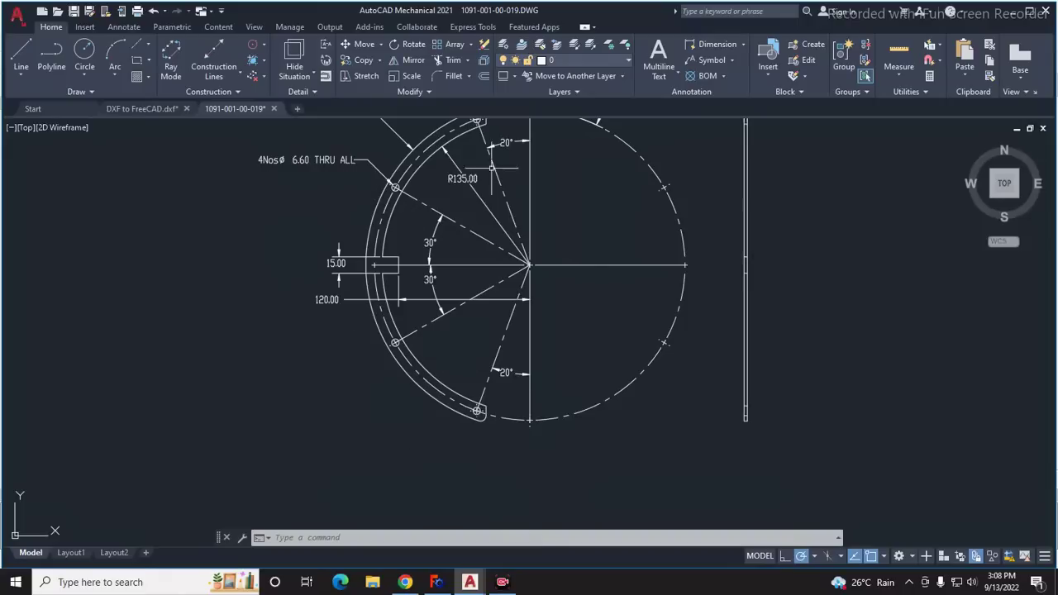
Bring up DXF to FreeCAD.dxf and examine the bare arc-shaped plate outline with its holes and inner tab.
mouse_move(470, 582)
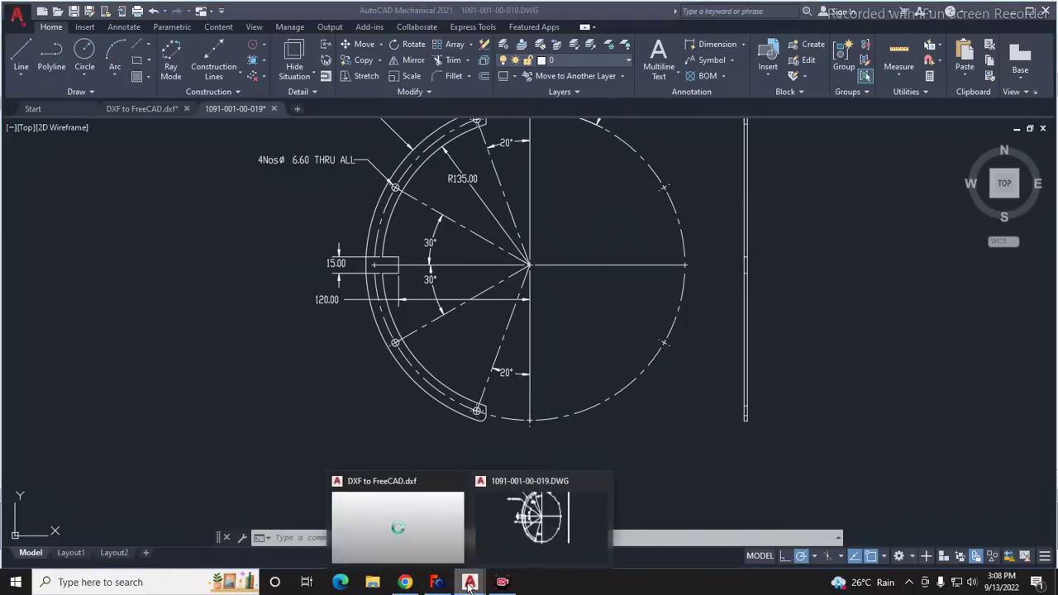
click(398, 517)
scroll(524, 366, up, 5)
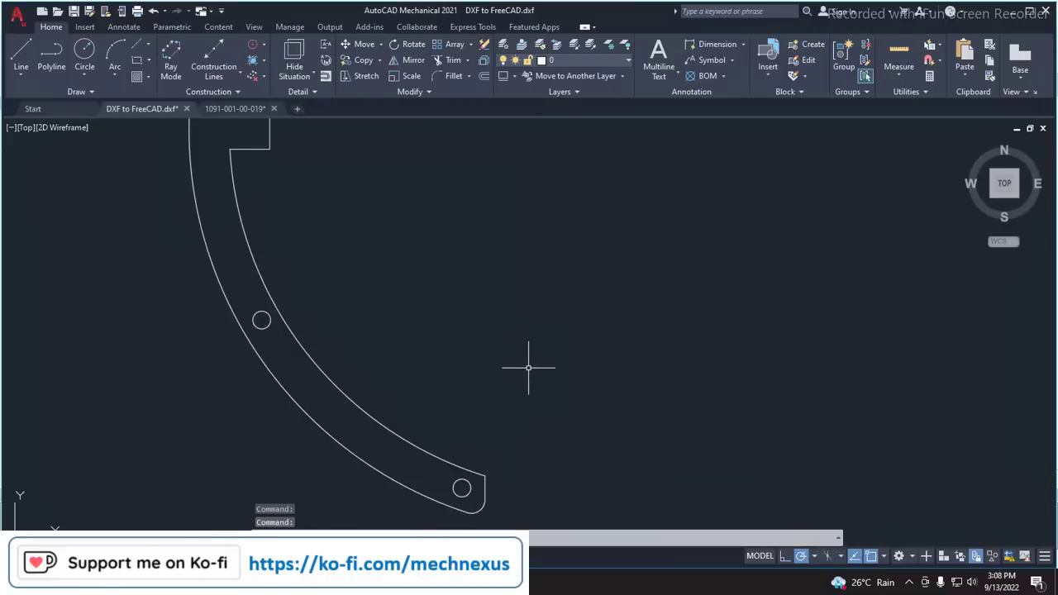
scroll(529, 373, down, 3)
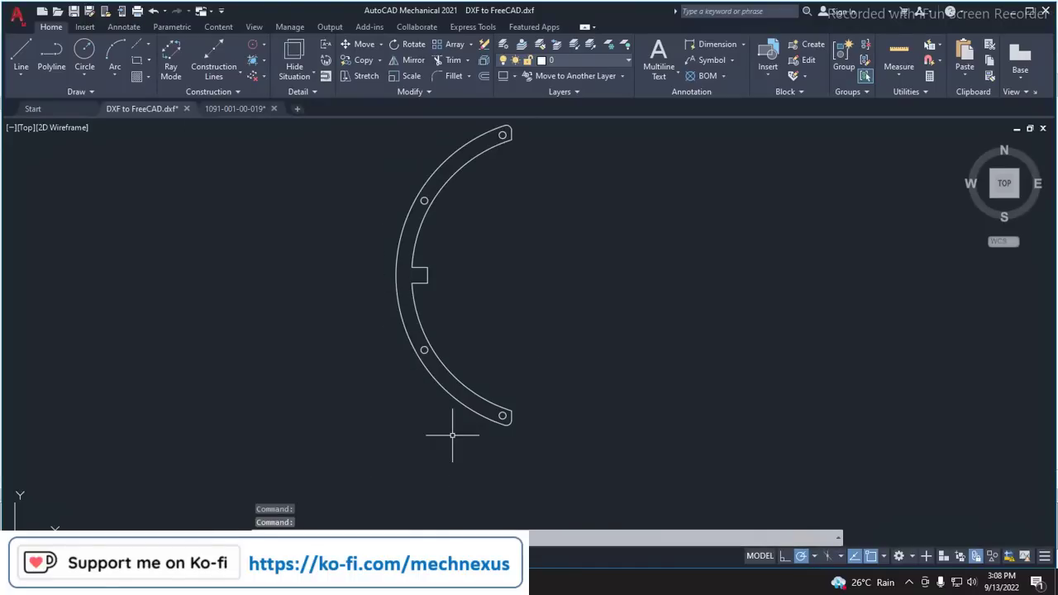
scroll(453, 434, down, 4)
scroll(463, 405, up, 4)
scroll(501, 295, down, 2)
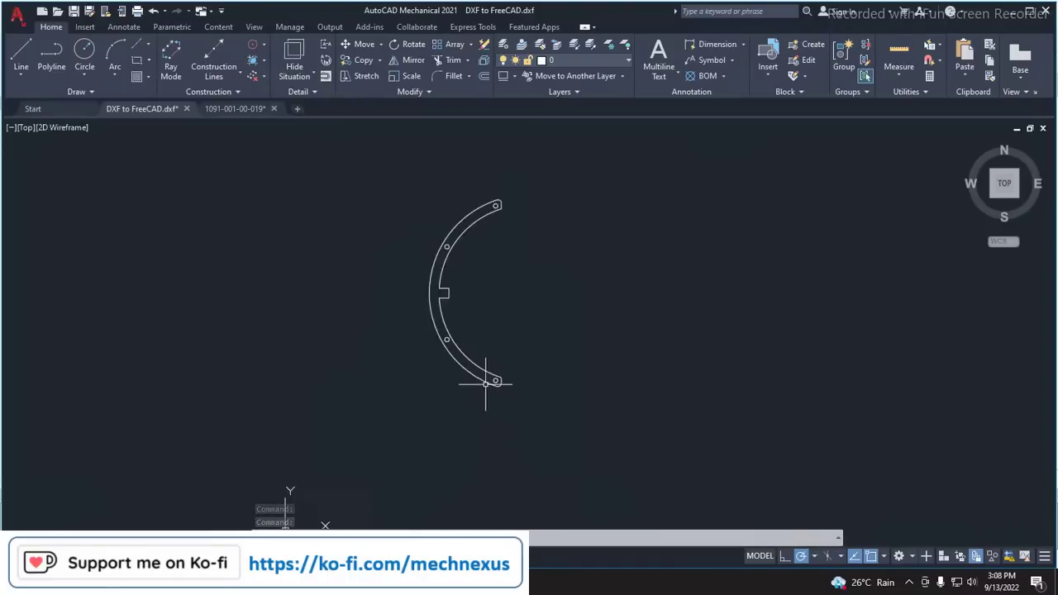
scroll(459, 404, up, 2)
scroll(459, 404, down, 3)
scroll(425, 265, up, 3)
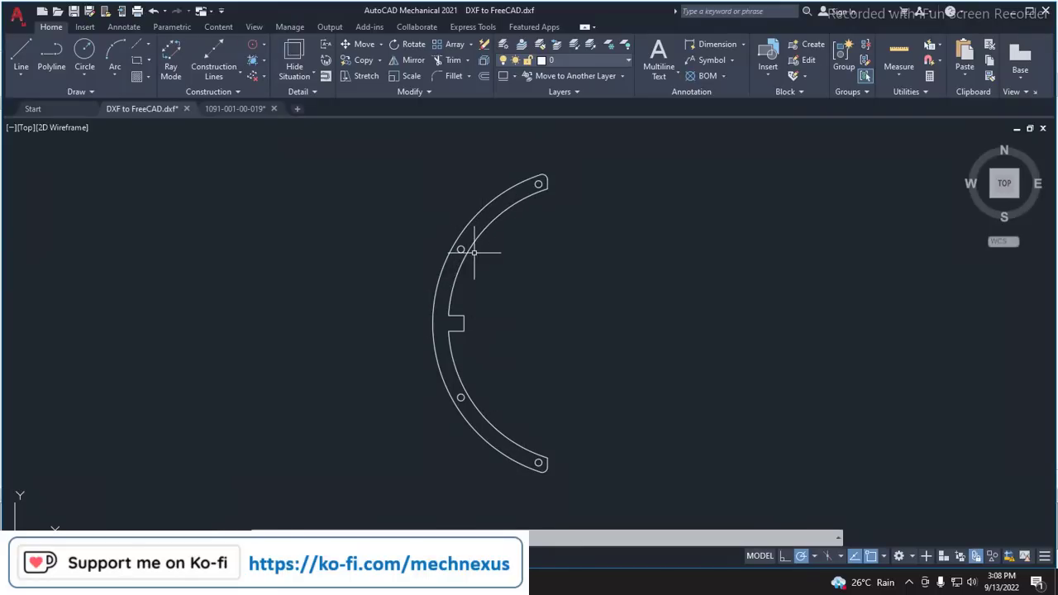
Compare the dimensioned drawing 1091-001-00-019.DWG with the outline in DXF to FreeCAD.dxf.
mouse_move(470, 583)
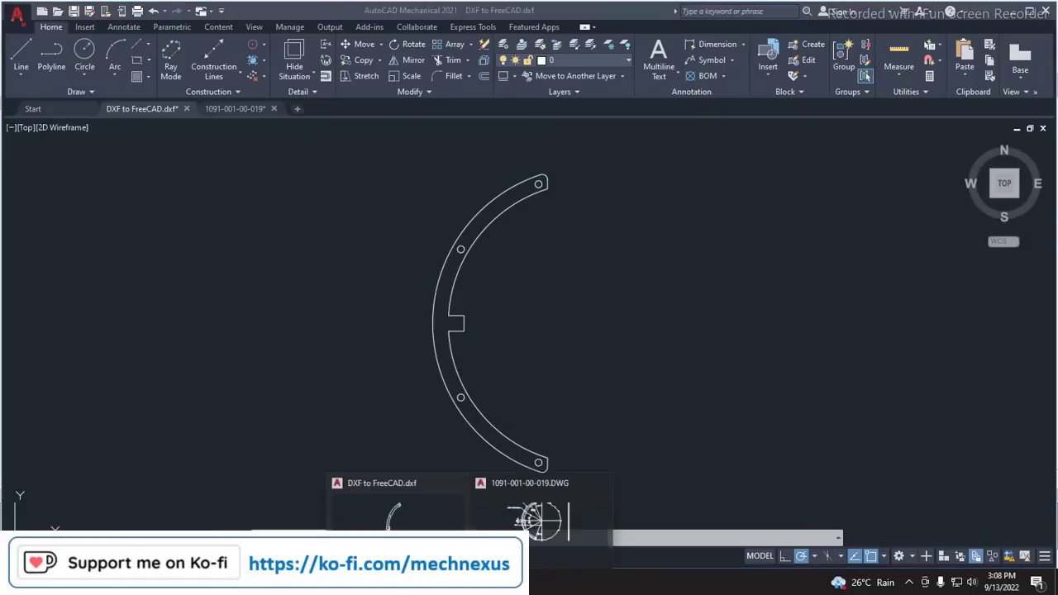
click(551, 510)
scroll(578, 374, down, 4)
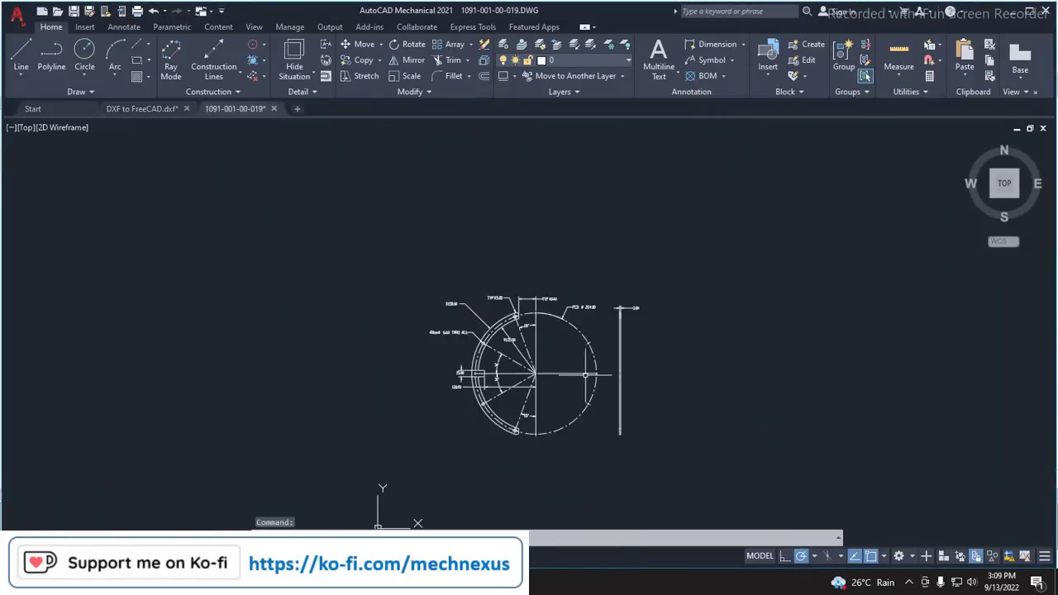
scroll(586, 373, up, 4)
scroll(587, 374, down, 3)
scroll(545, 381, up, 1)
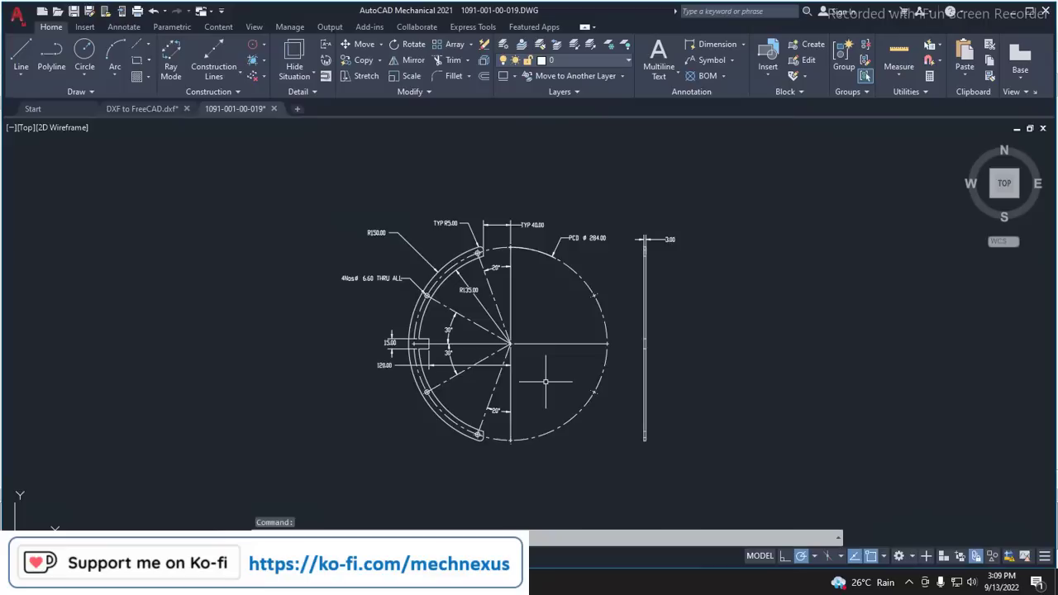
mouse_move(469, 581)
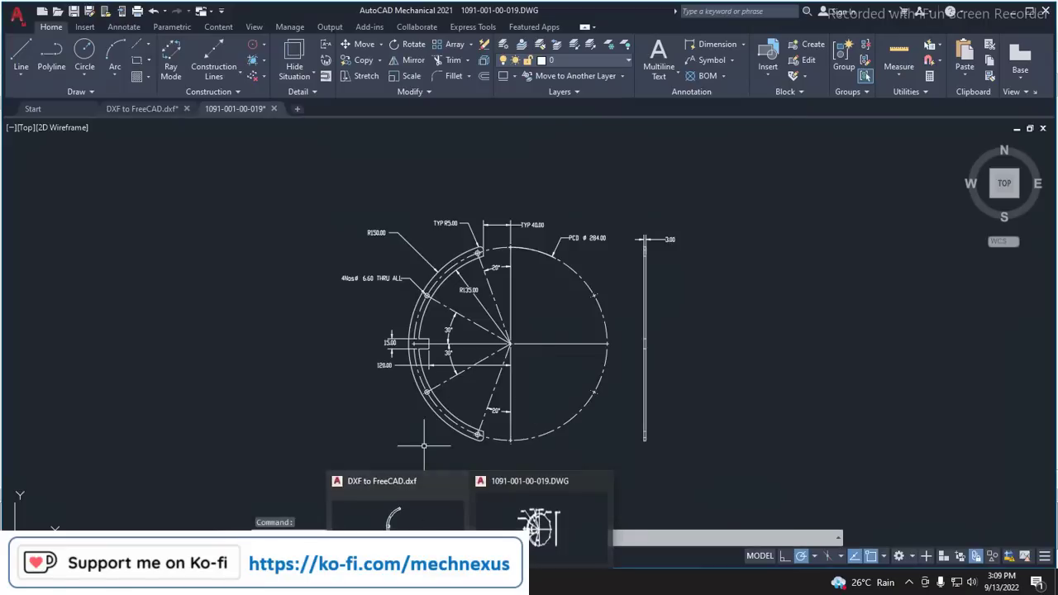
click(376, 529)
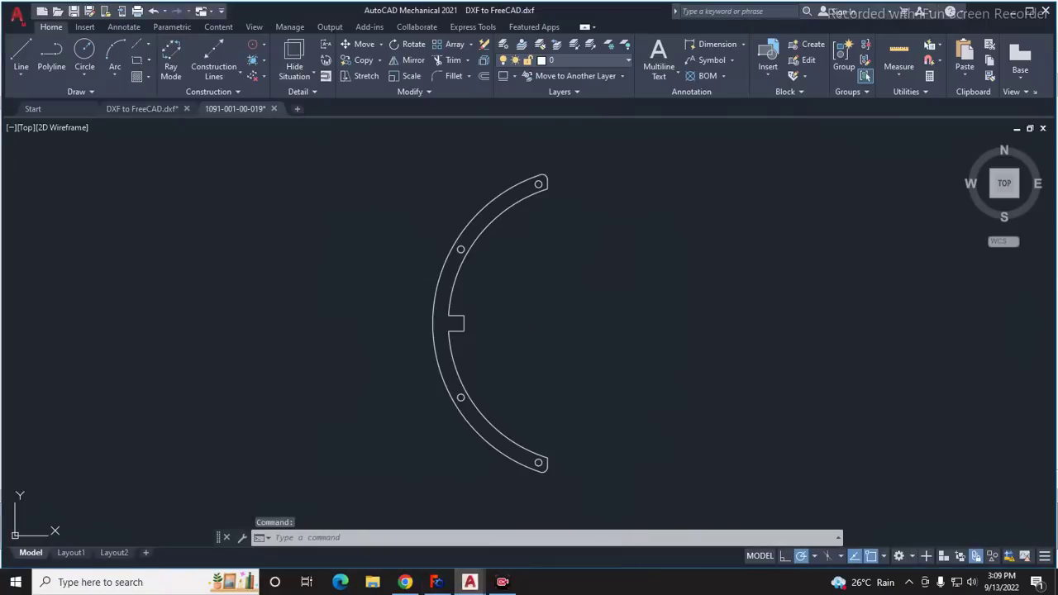
Switch to FreeCAD, create a new empty document and close the Start page.
click(436, 583)
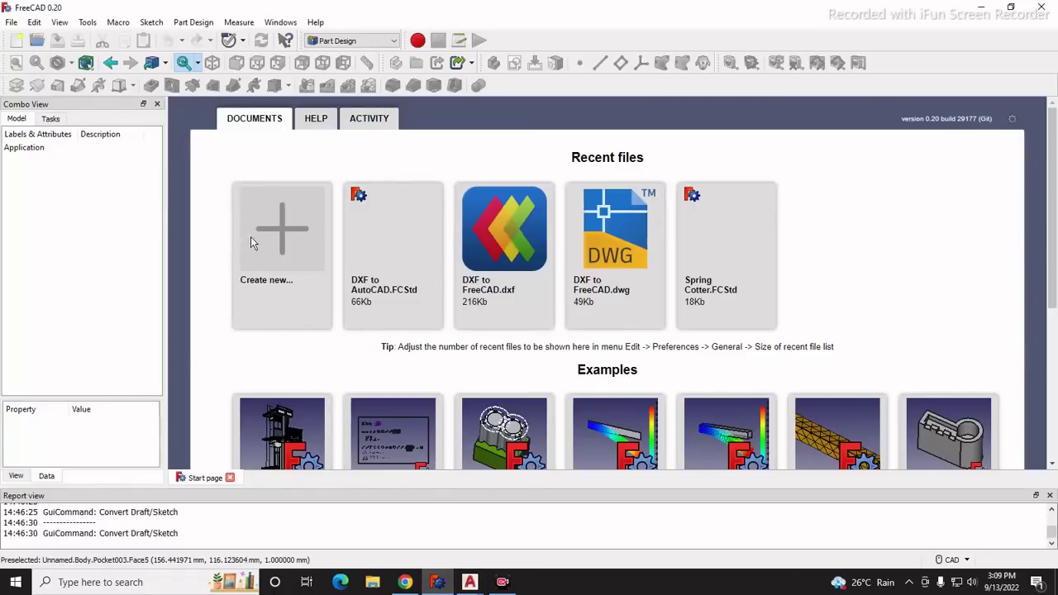
click(282, 231)
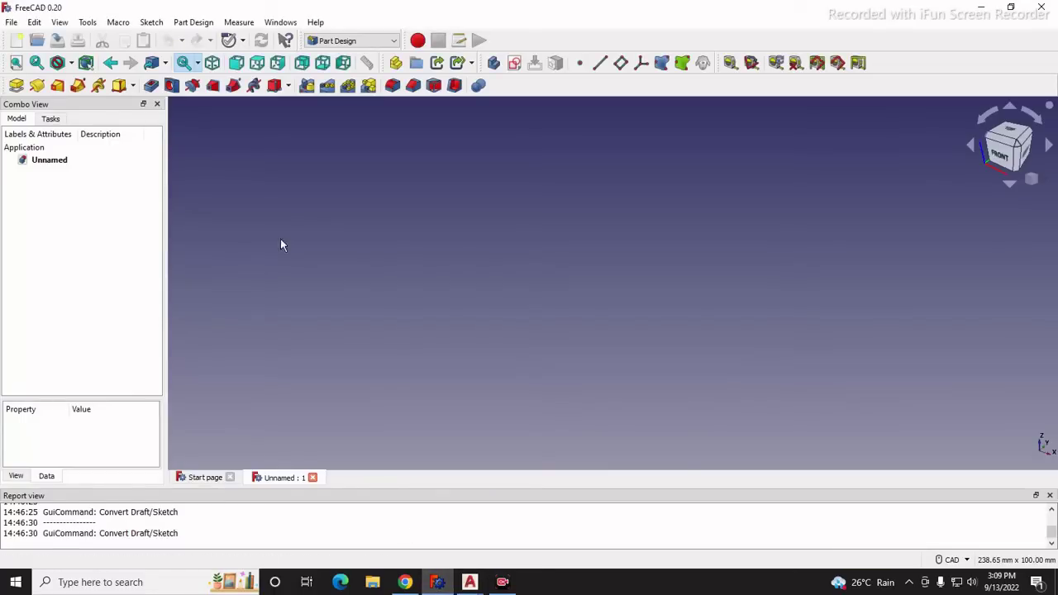
click(192, 479)
click(230, 477)
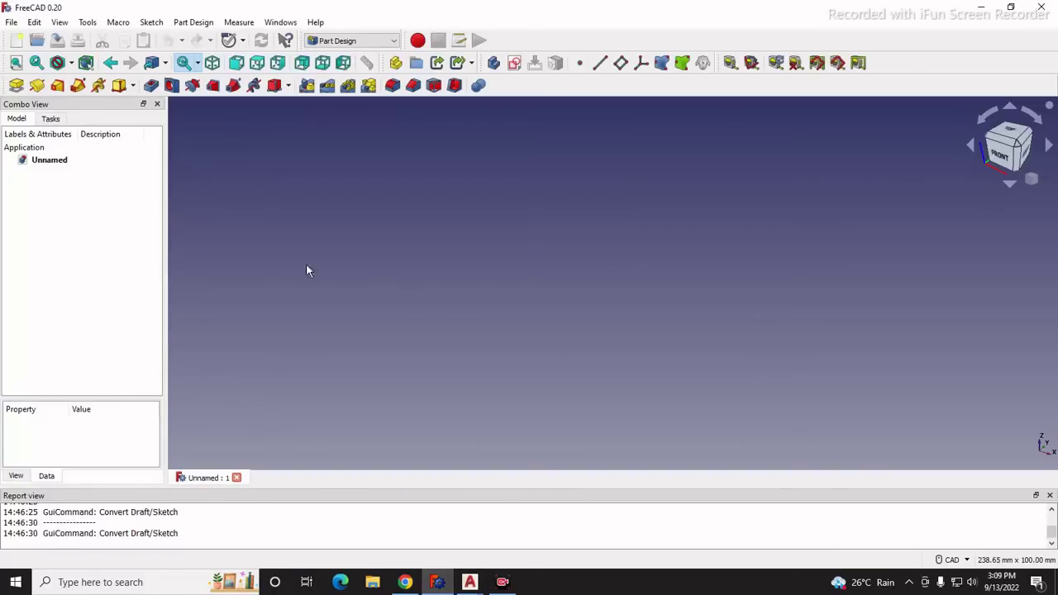
Activate the Draft workbench and set the standard top view.
click(367, 41)
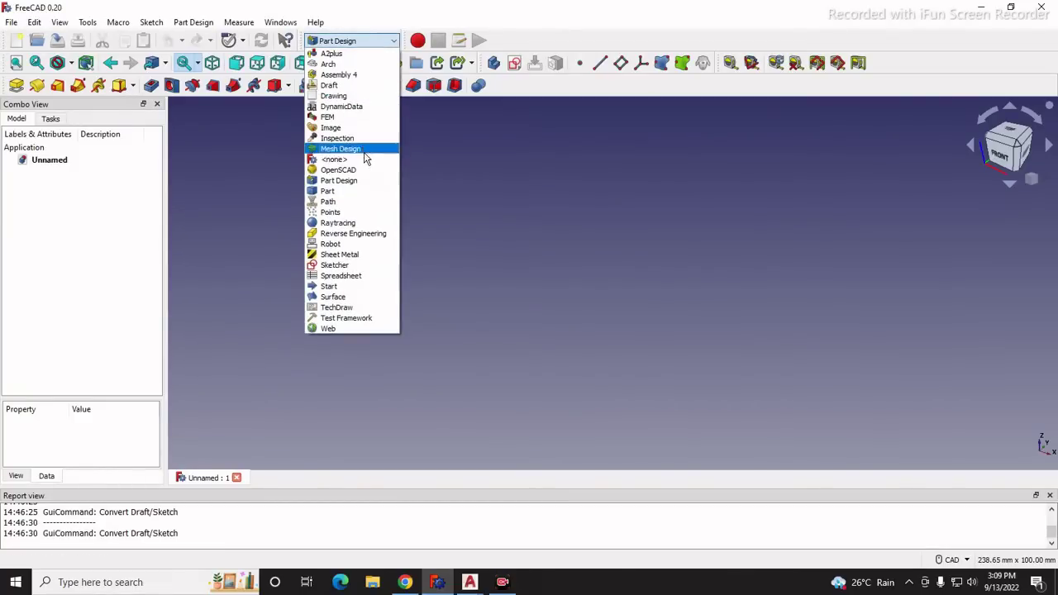
click(330, 85)
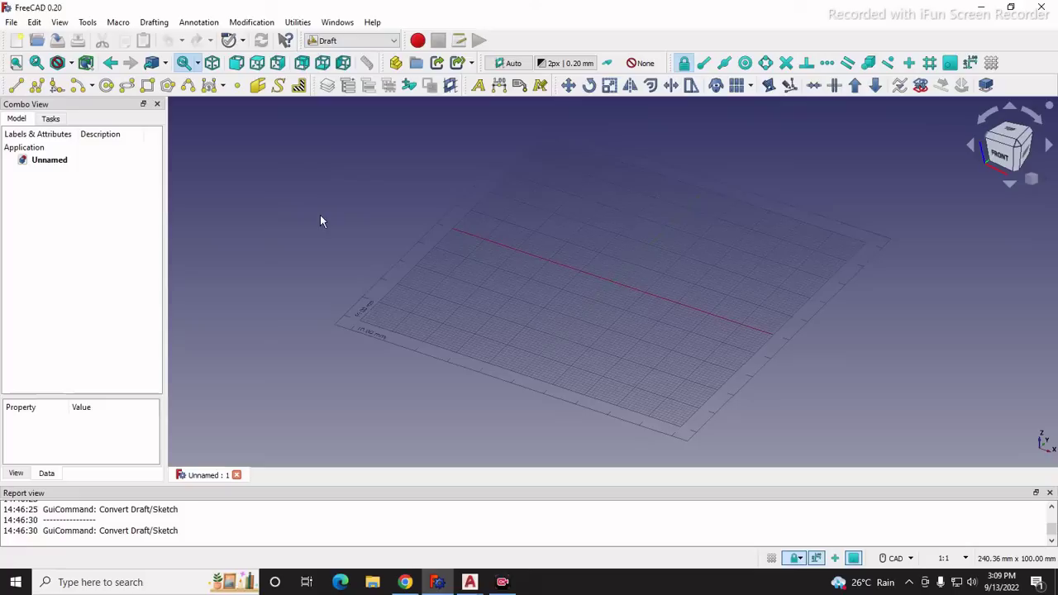
click(1006, 132)
scroll(439, 267, down, 2)
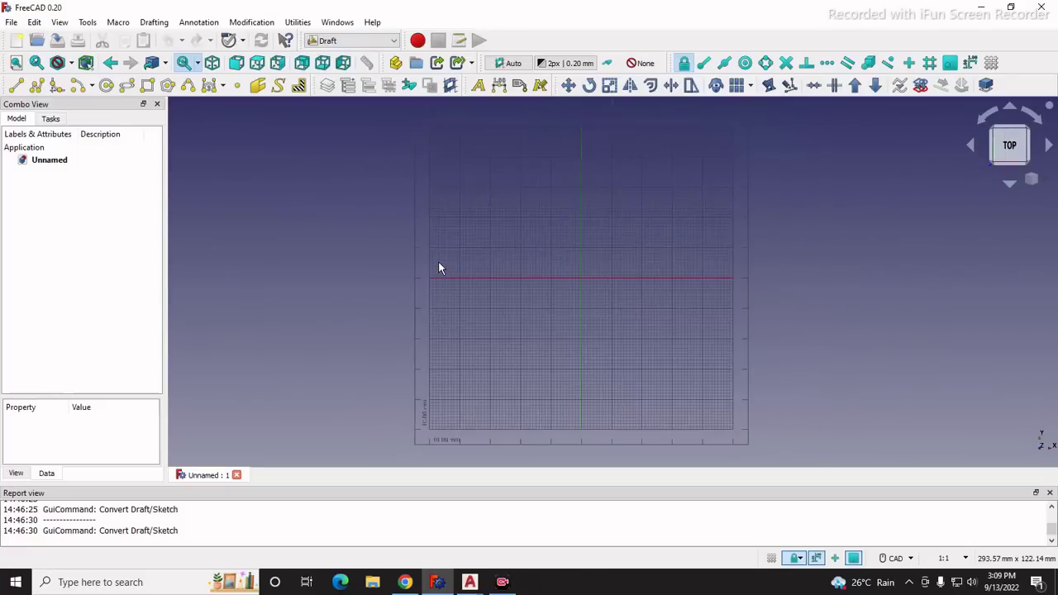
Import the DXF to FreeCAD file from the Desktop into the new document as Autodesk DXF 2D.
click(11, 24)
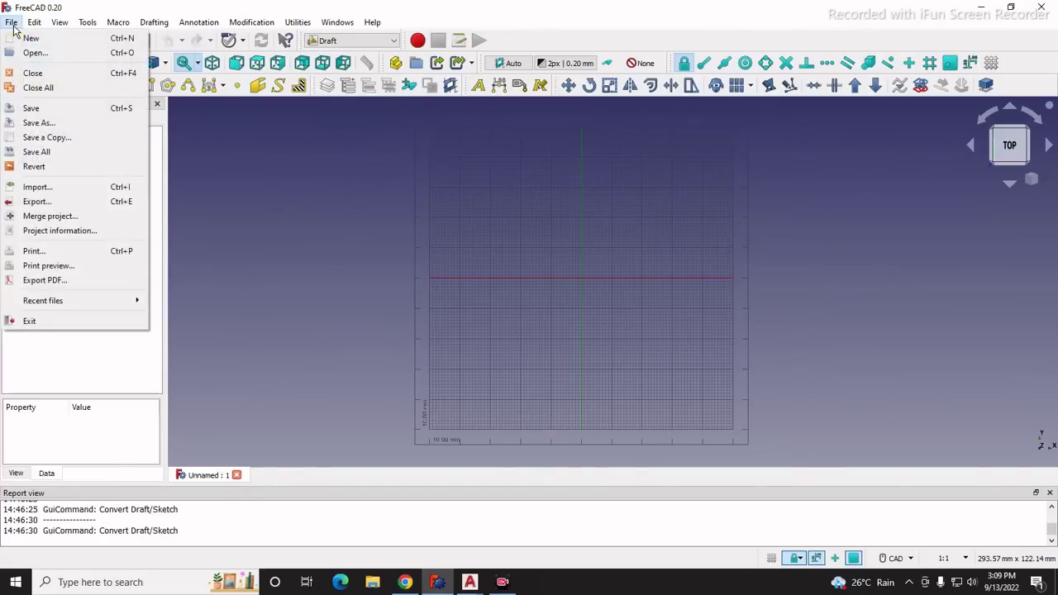
click(35, 189)
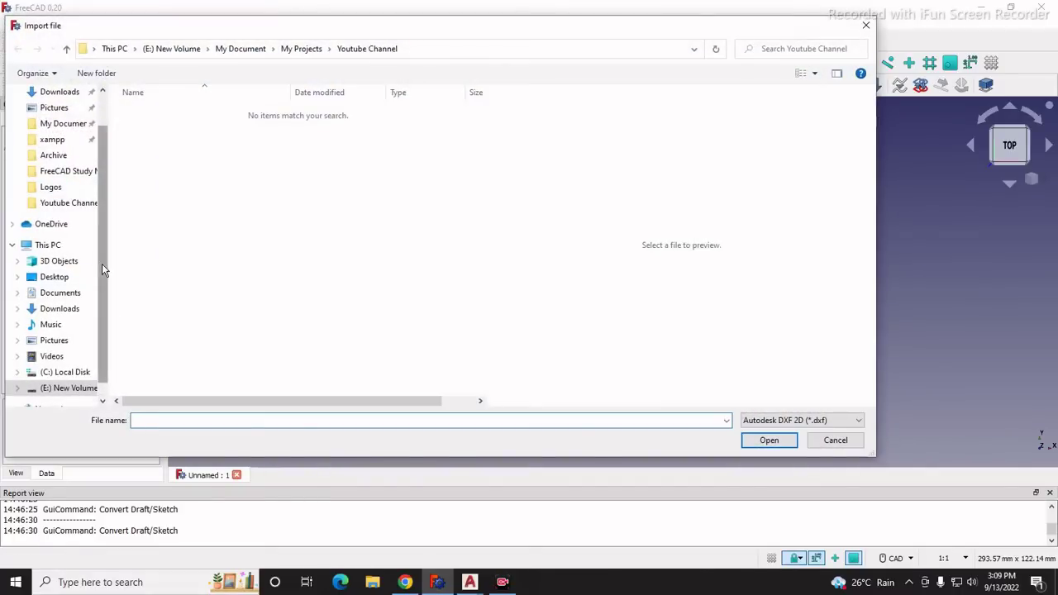
scroll(101, 264, up, 1)
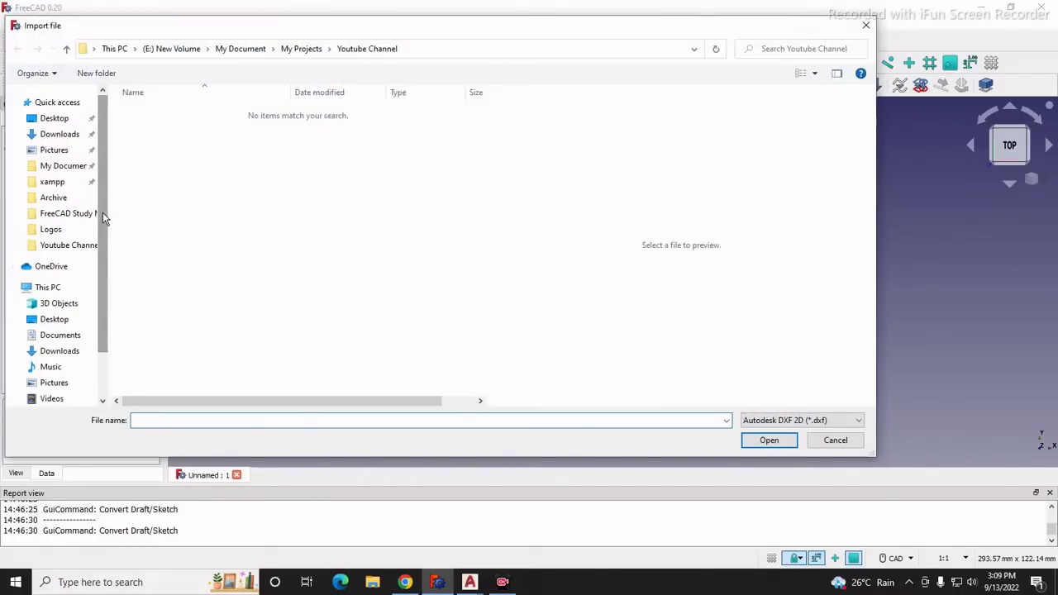
click(62, 122)
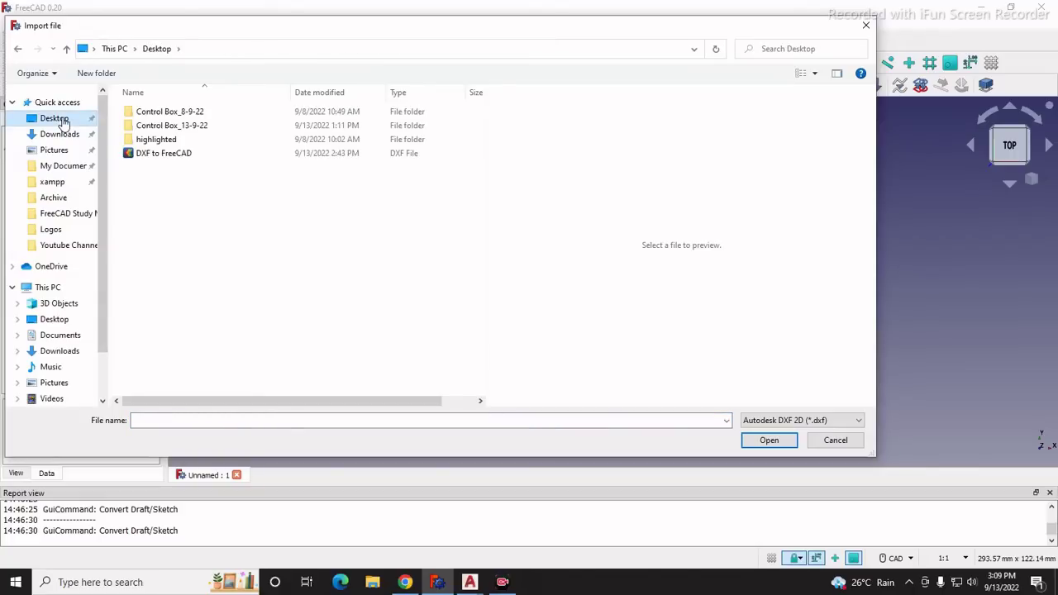
click(155, 157)
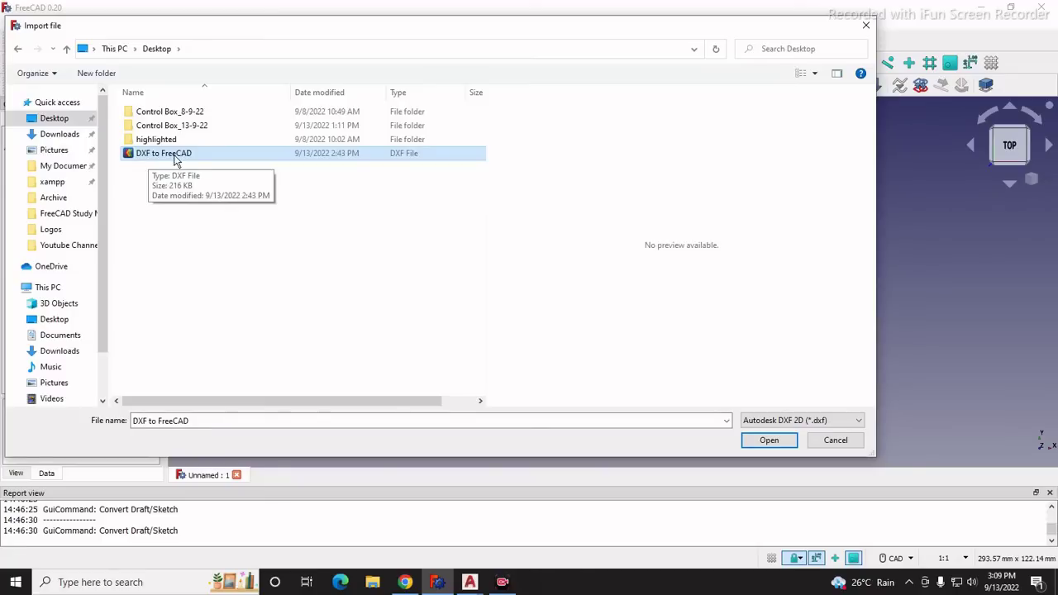
click(767, 441)
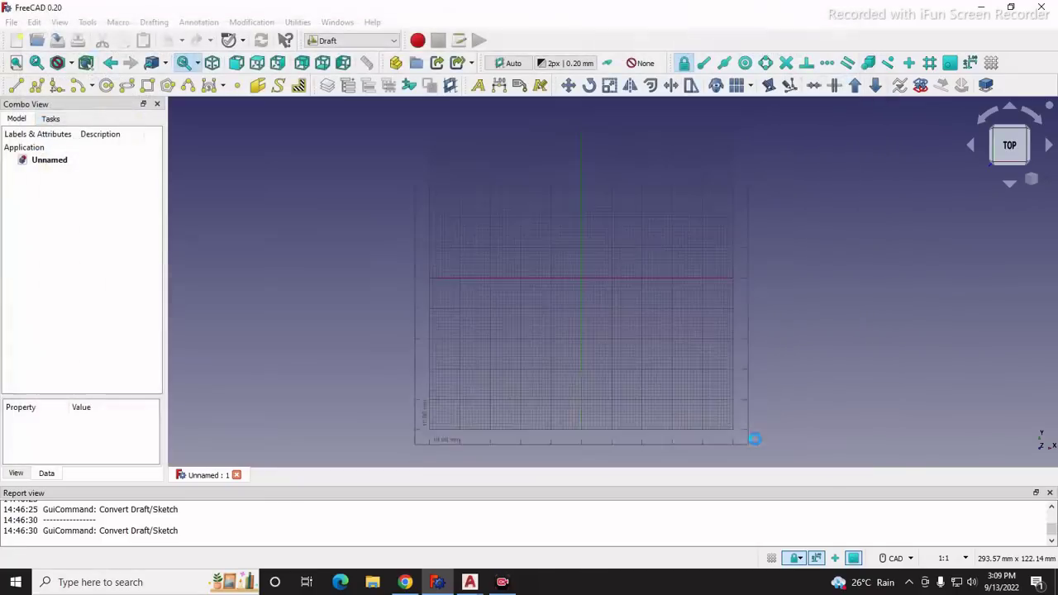
scroll(520, 350, down, 2)
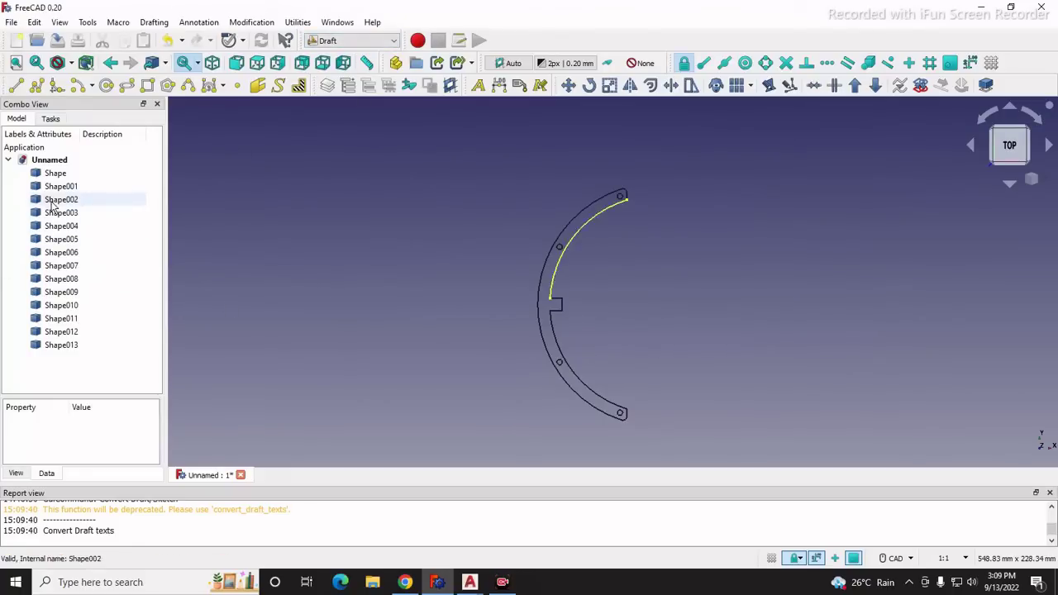
Examine which outline segments the imported items Shape through Shape005 represent on the arc-shaped plate.
click(56, 174)
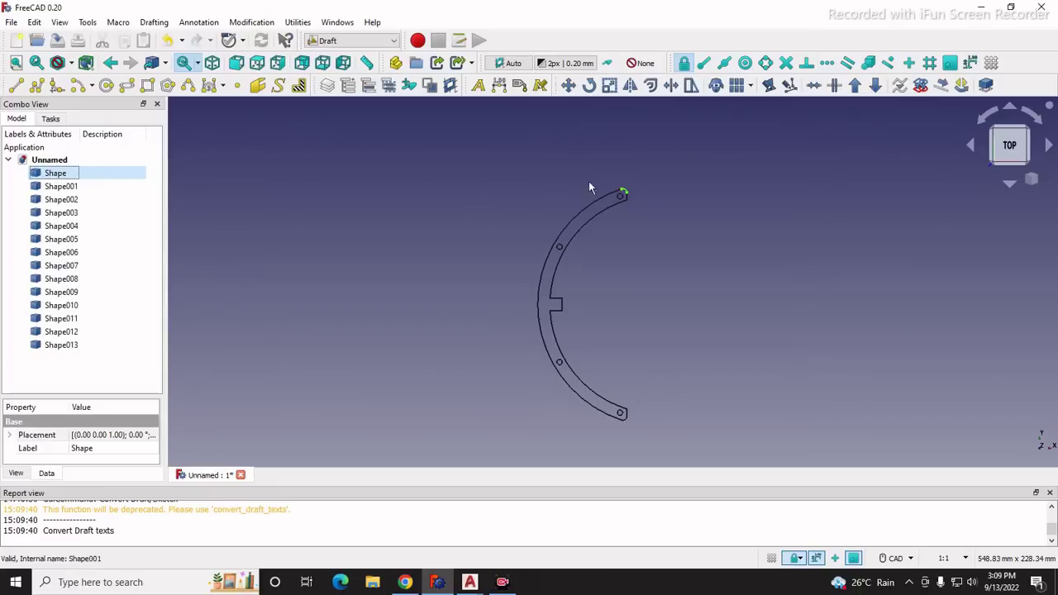
scroll(625, 207, up, 5)
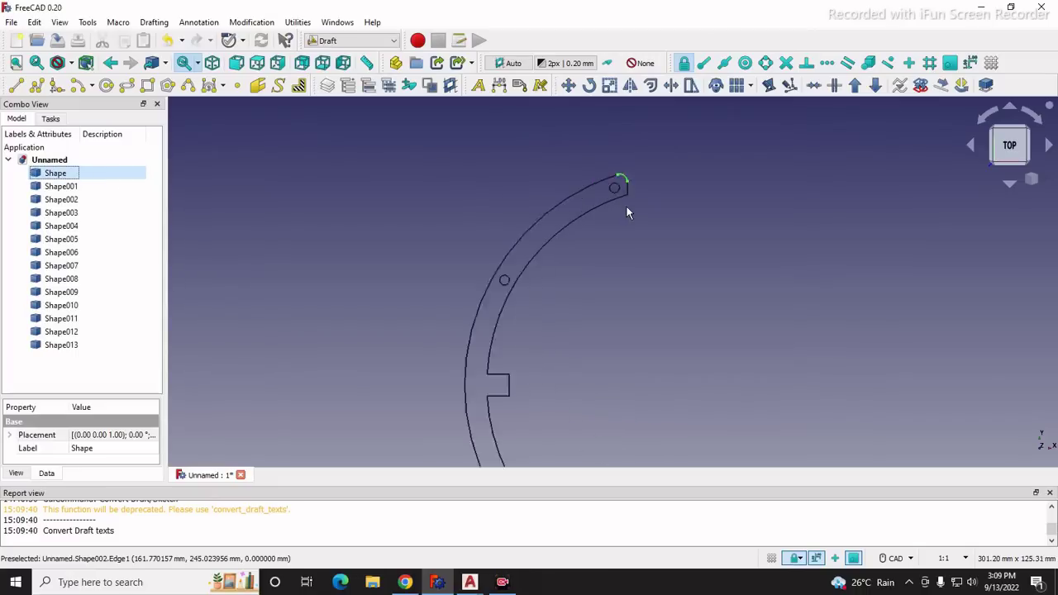
click(66, 188)
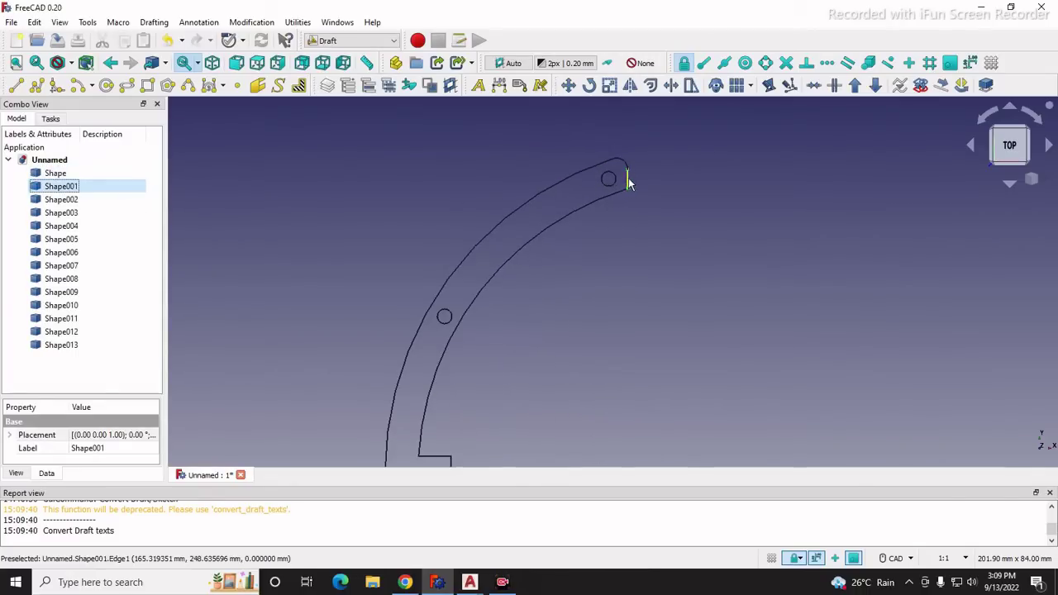
click(70, 202)
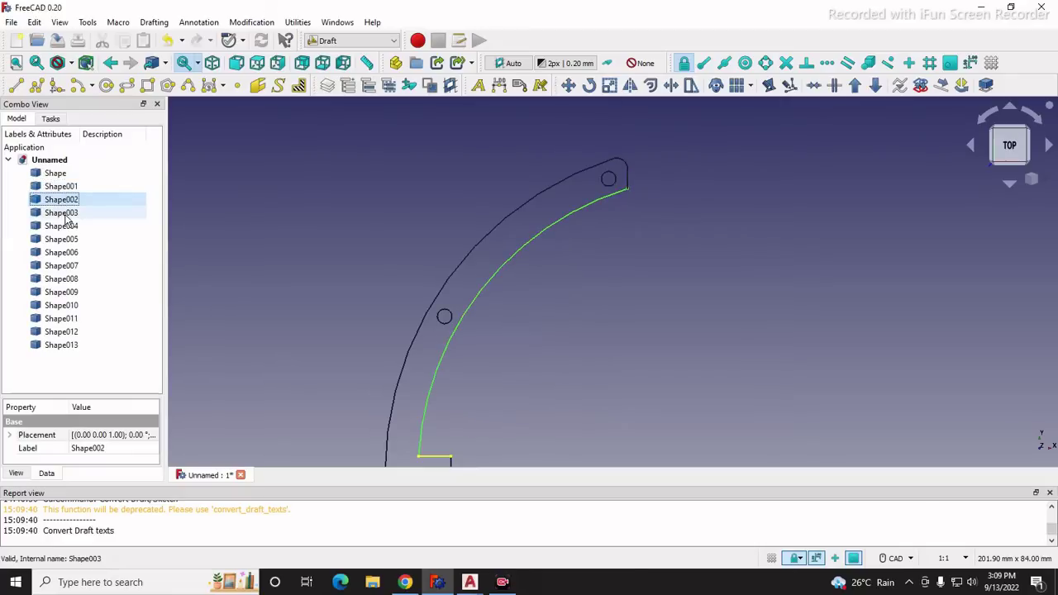
click(66, 214)
click(66, 226)
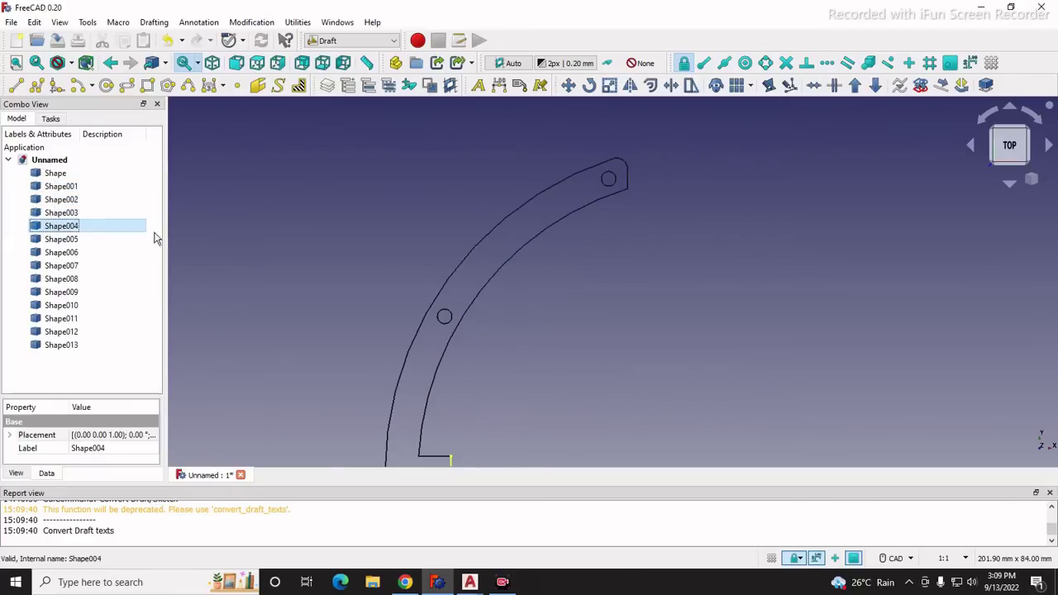
scroll(305, 236, down, 4)
click(62, 239)
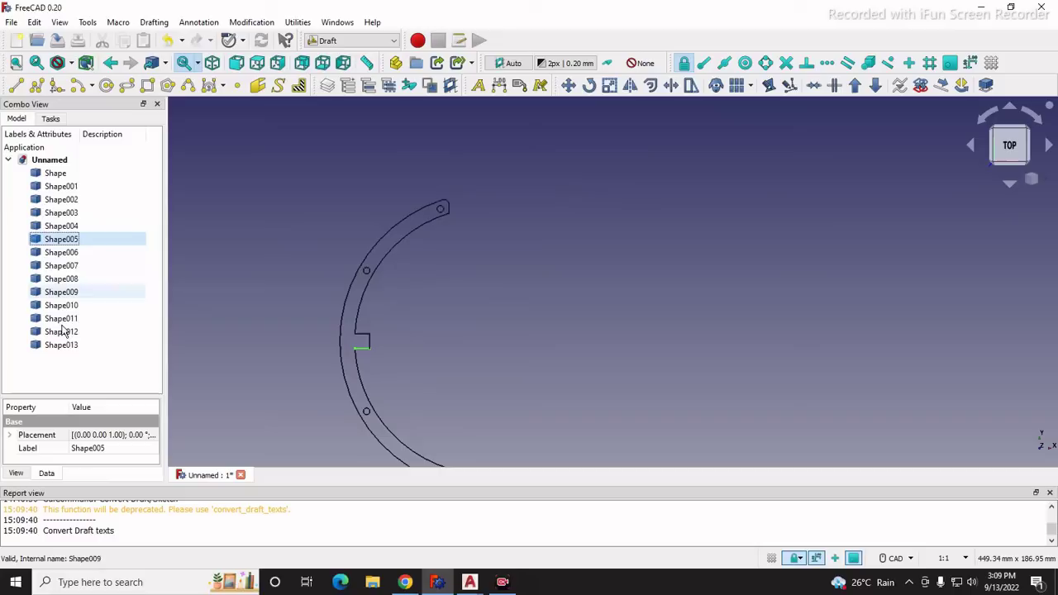
click(591, 336)
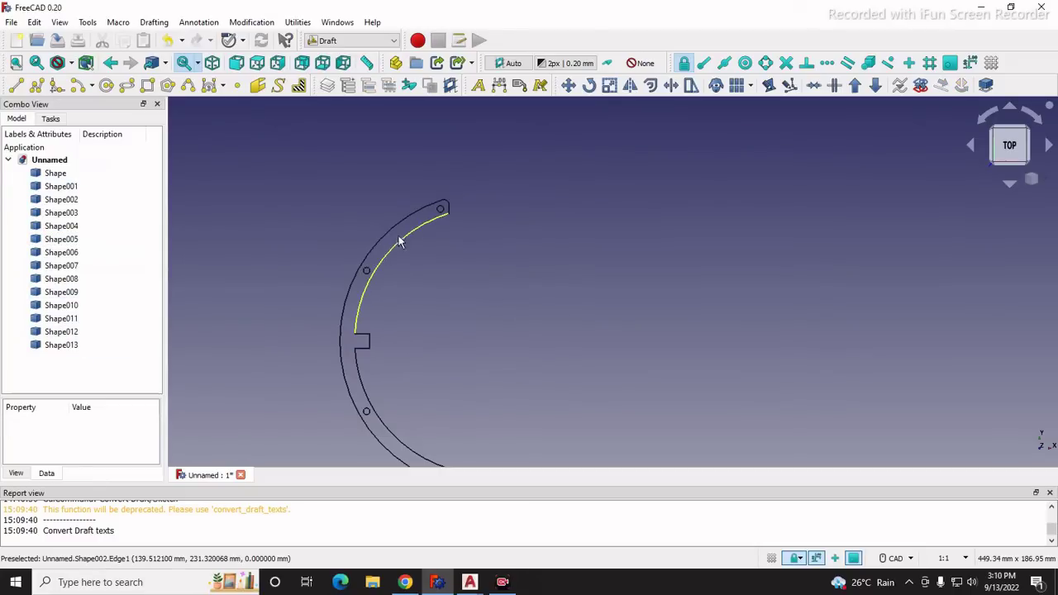
scroll(405, 248, down, 4)
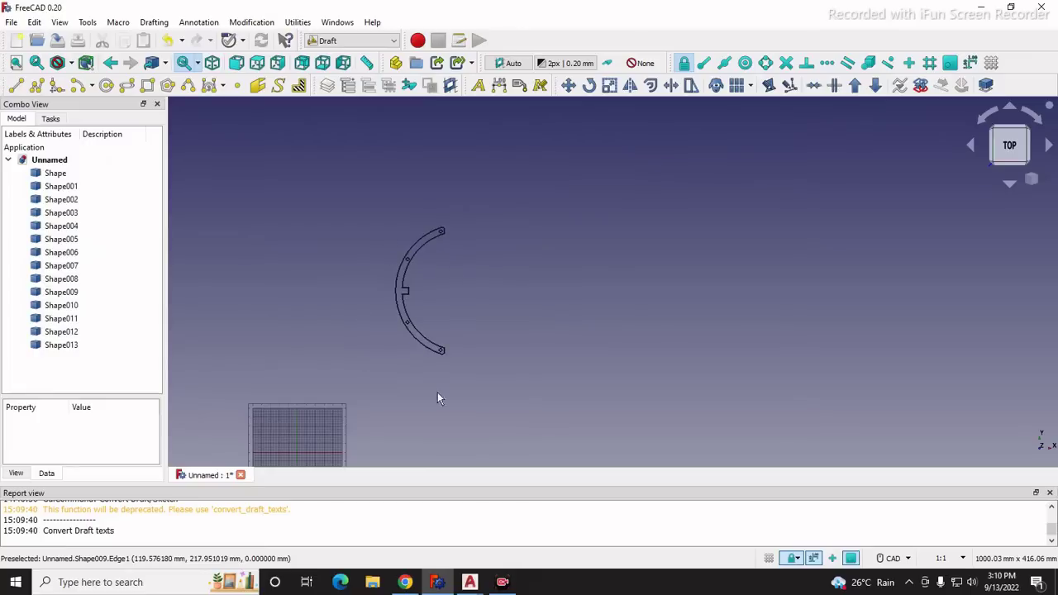
scroll(375, 331, up, 2)
scroll(375, 331, down, 1)
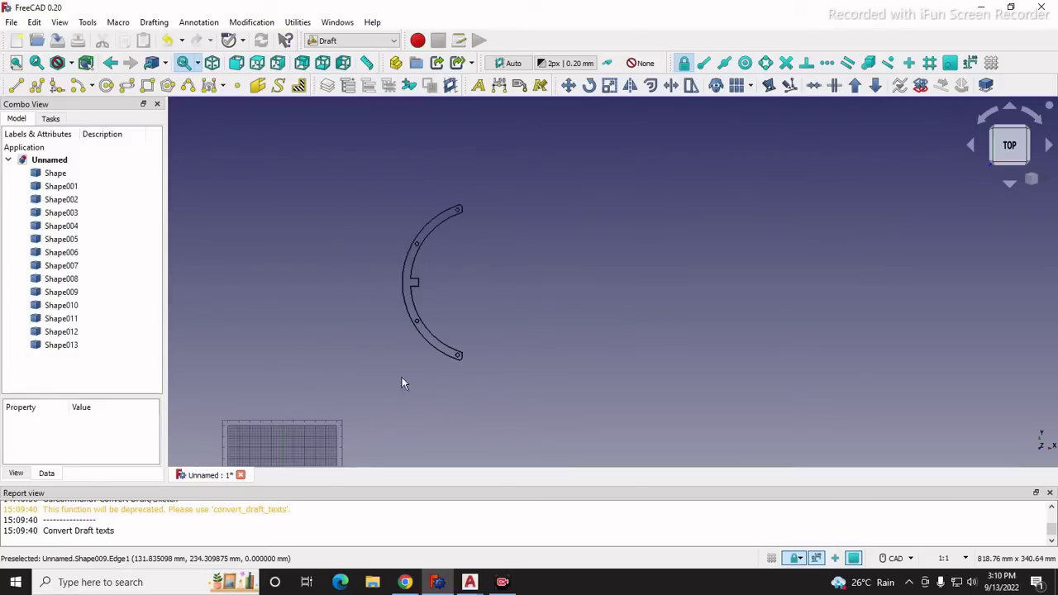
Upgrade all imported shapes, from Shape to Shape013, into joined wires.
drag(53, 176, 78, 239)
click(70, 176)
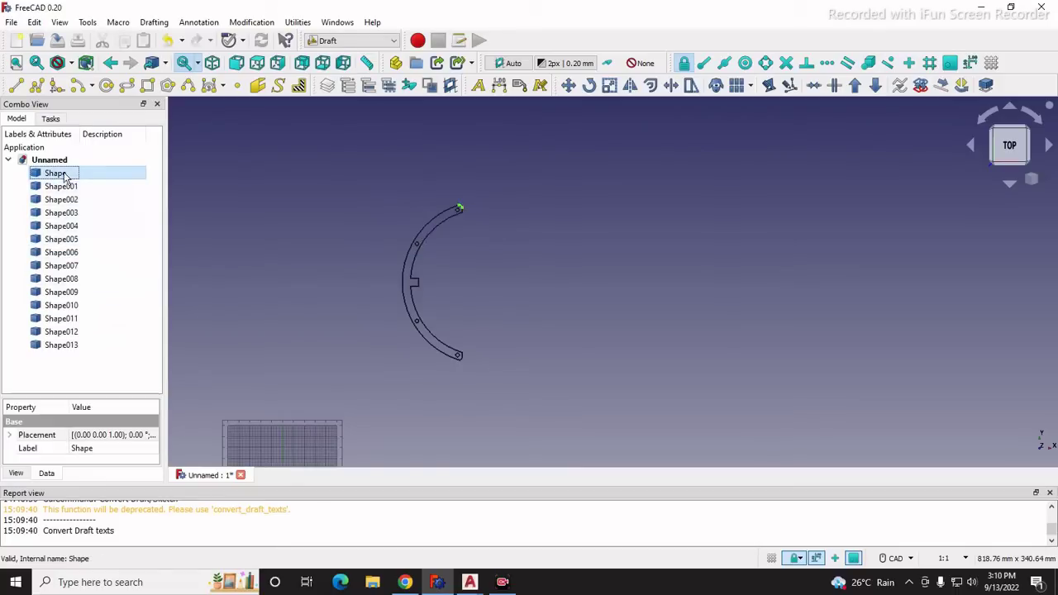
shift+click(73, 350)
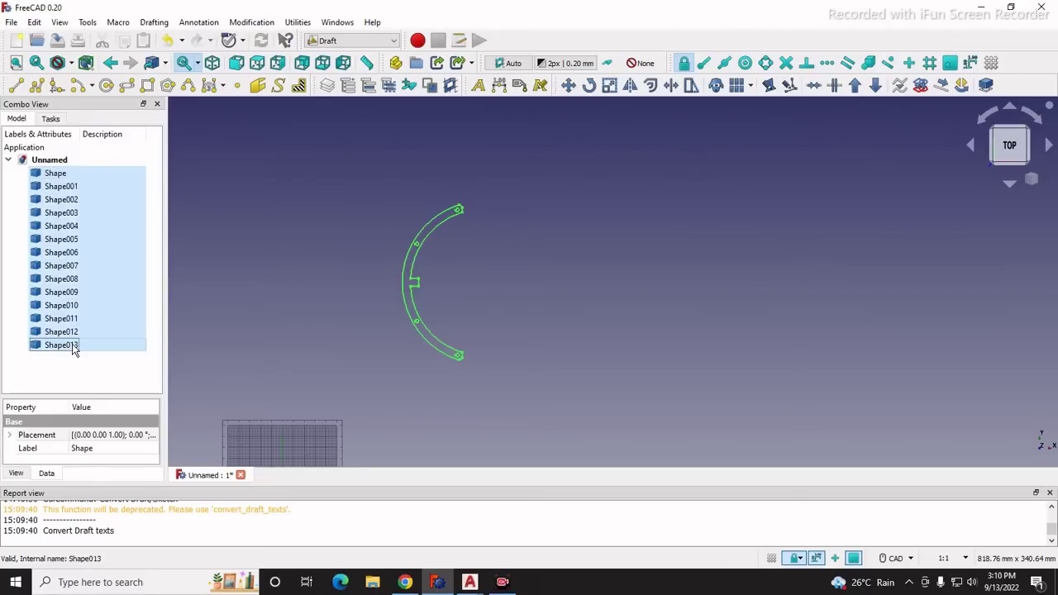
click(855, 86)
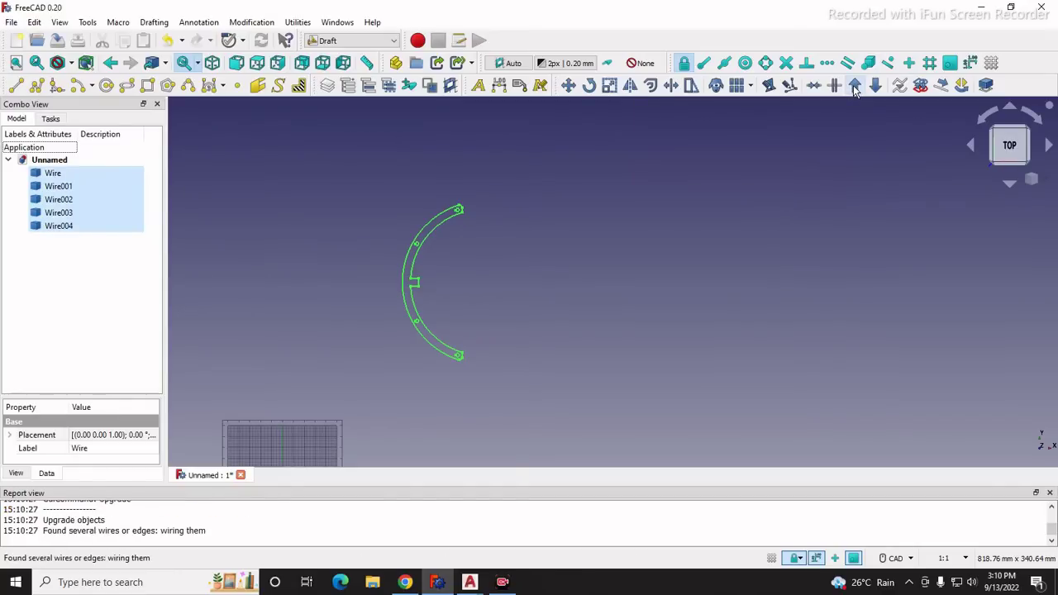
click(329, 219)
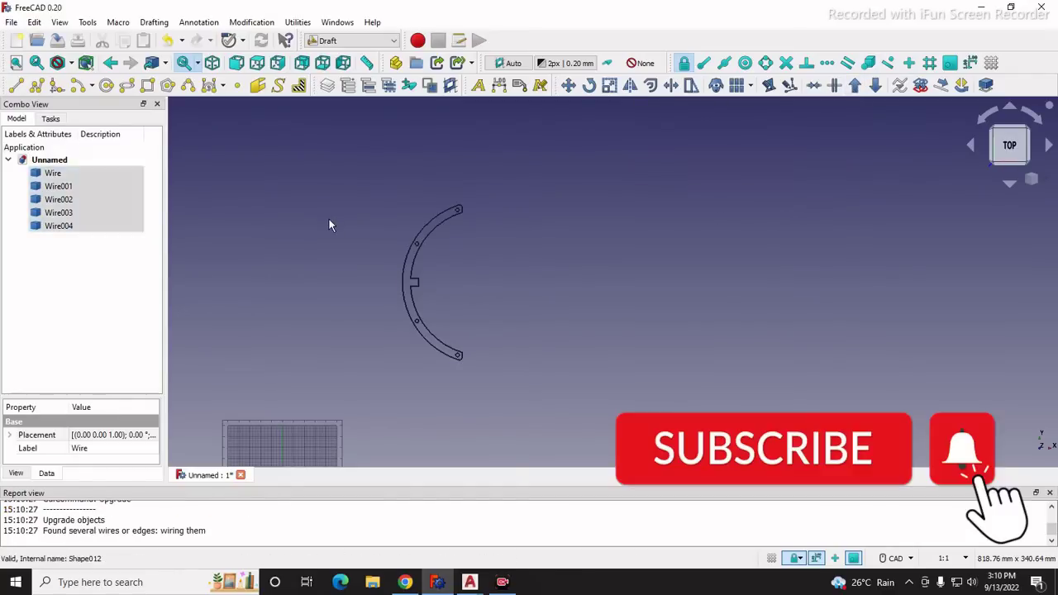
Check which parts of the plate Wire, Wire001 and Wire002 represent.
click(55, 175)
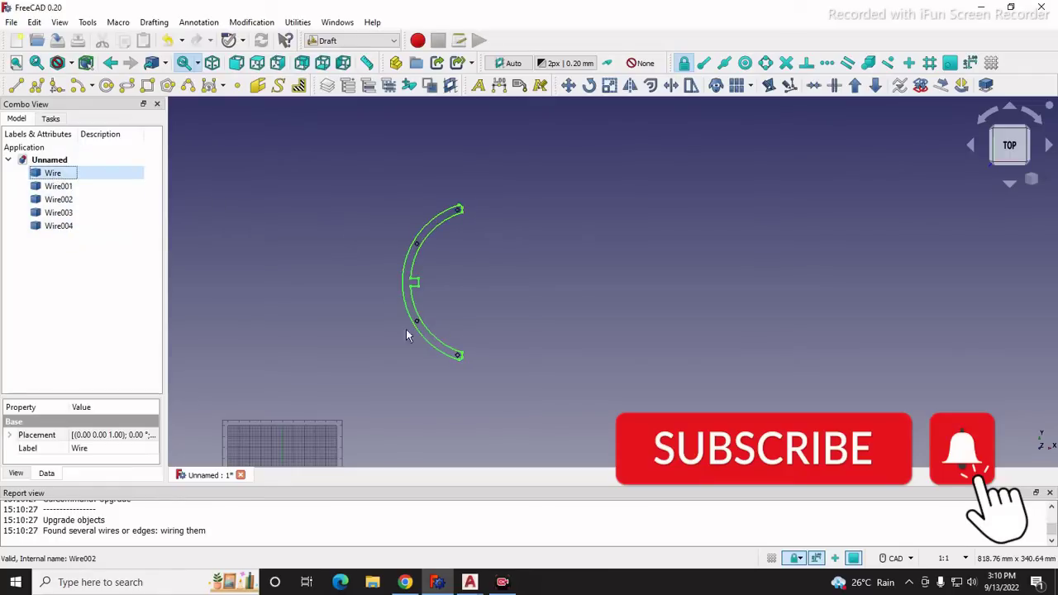
scroll(406, 335, up, 3)
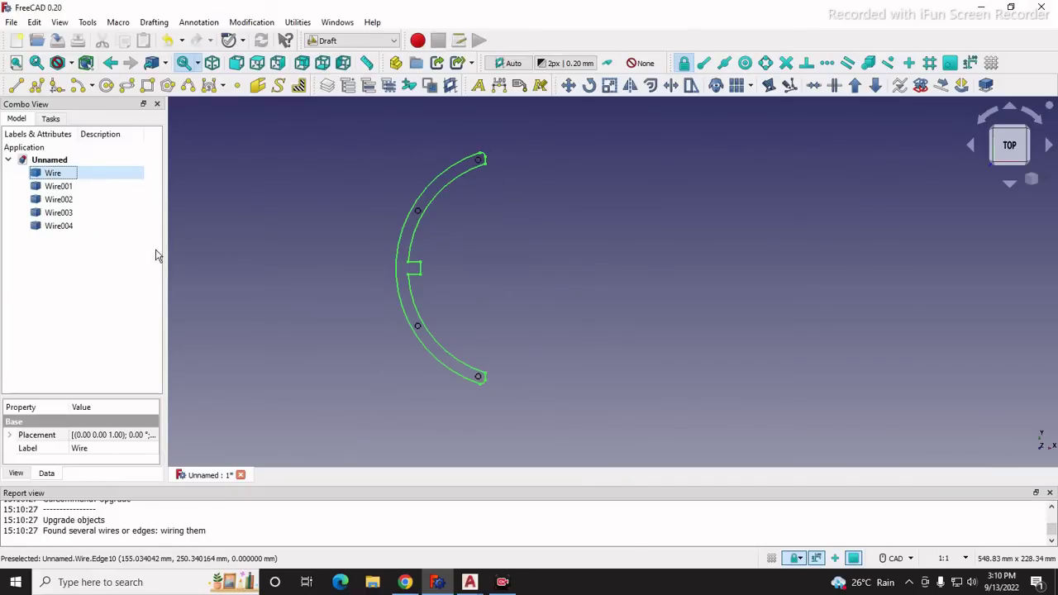
click(62, 186)
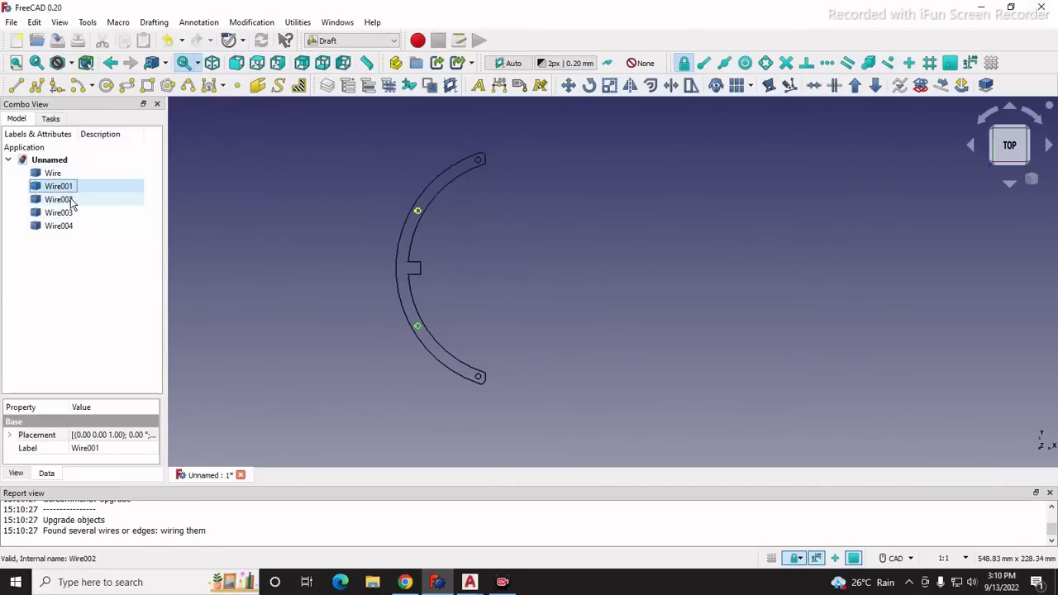
click(72, 201)
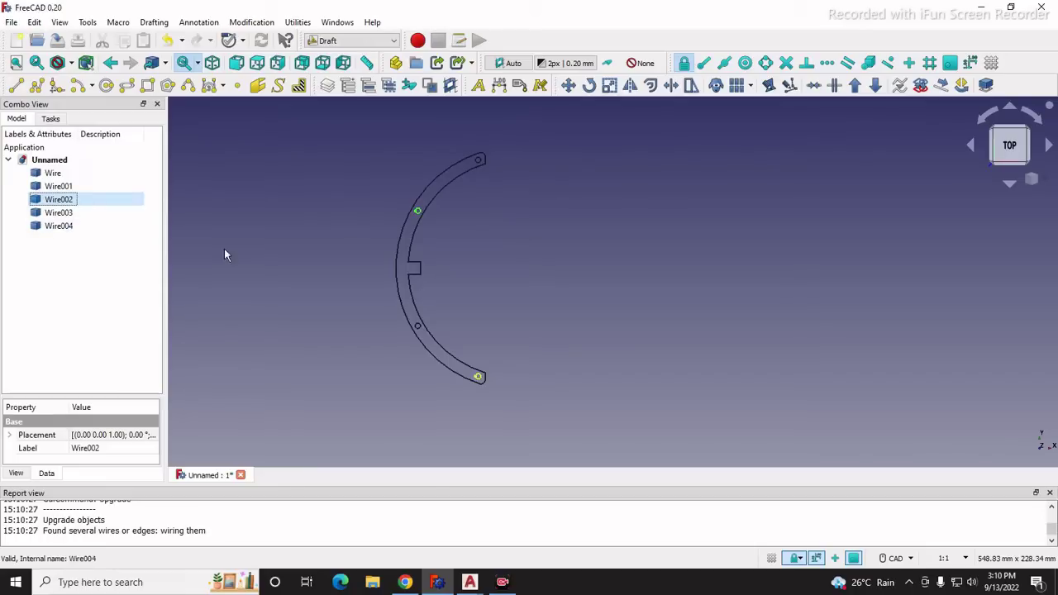
click(547, 279)
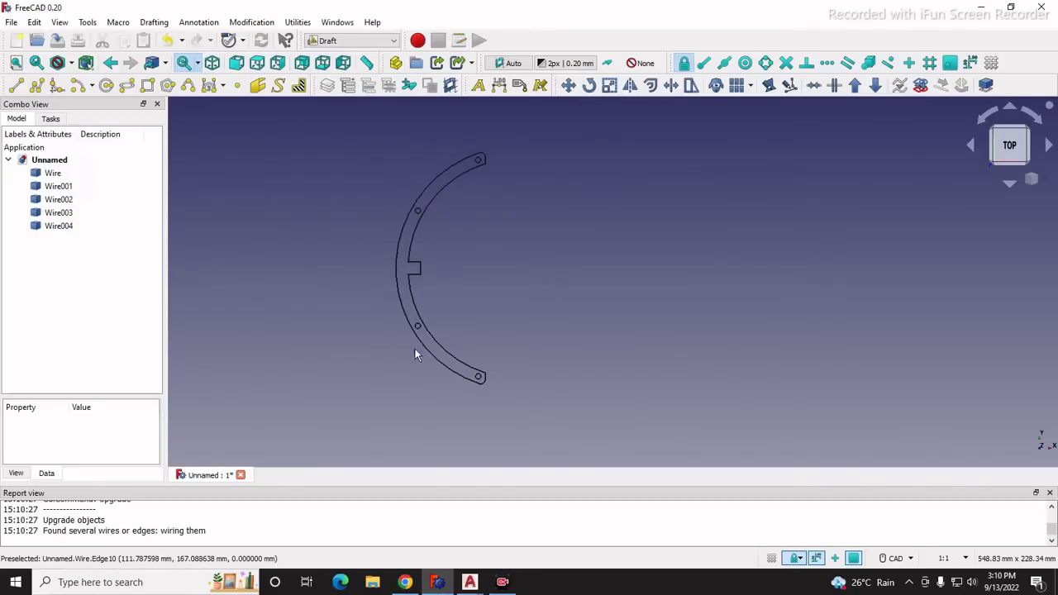
click(51, 175)
click(51, 175)
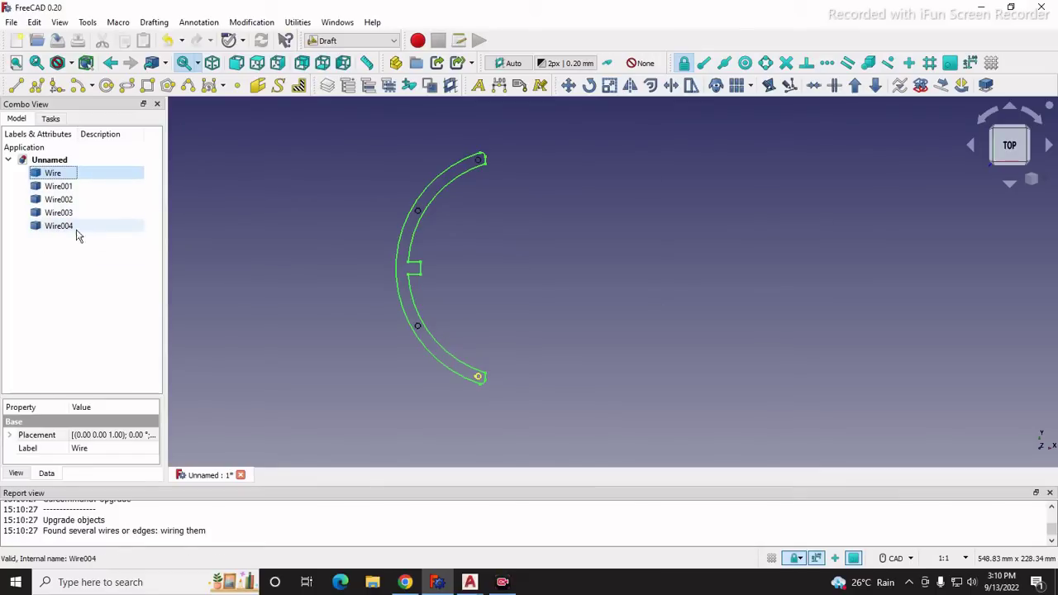
click(182, 272)
Convert the plate's closed outer outline, Wire, into a sketch with Draft to Sketch.
click(56, 175)
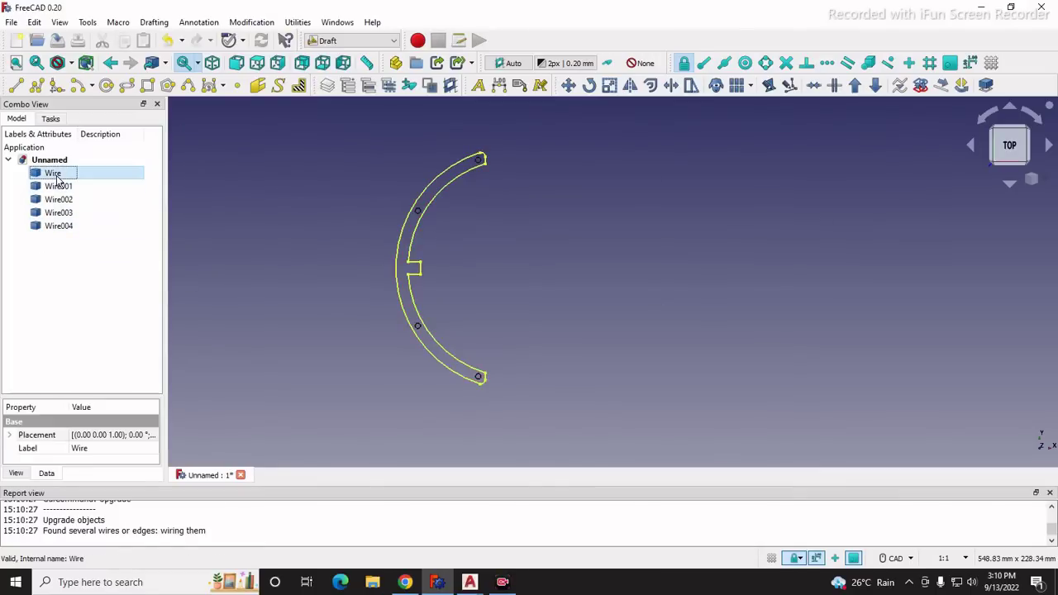
click(922, 87)
click(58, 240)
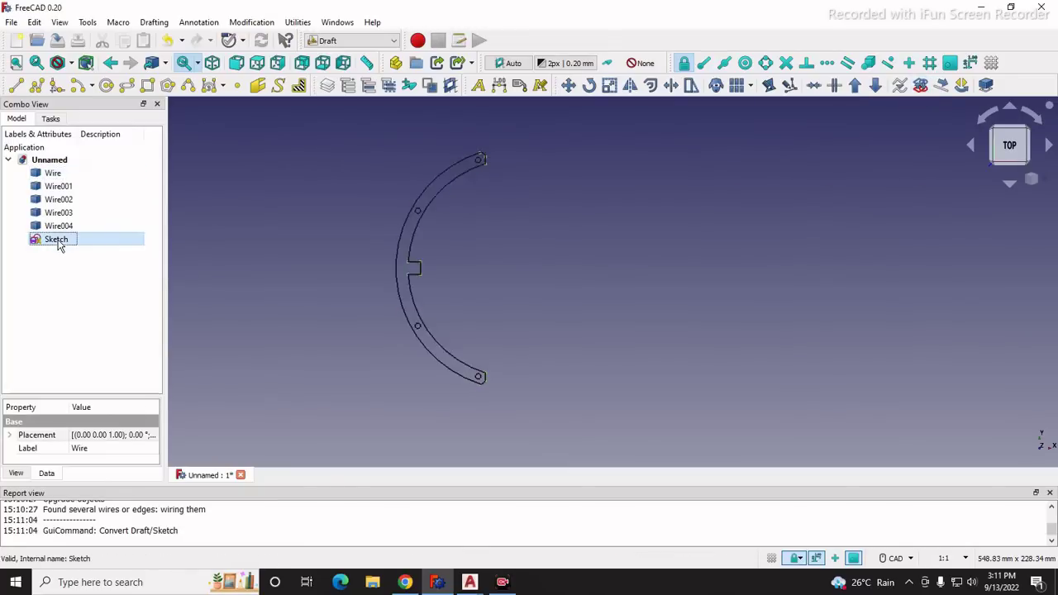
click(53, 175)
Convert the four hole wires, Wire001 to Wire004, one by one into separate sketches.
click(57, 186)
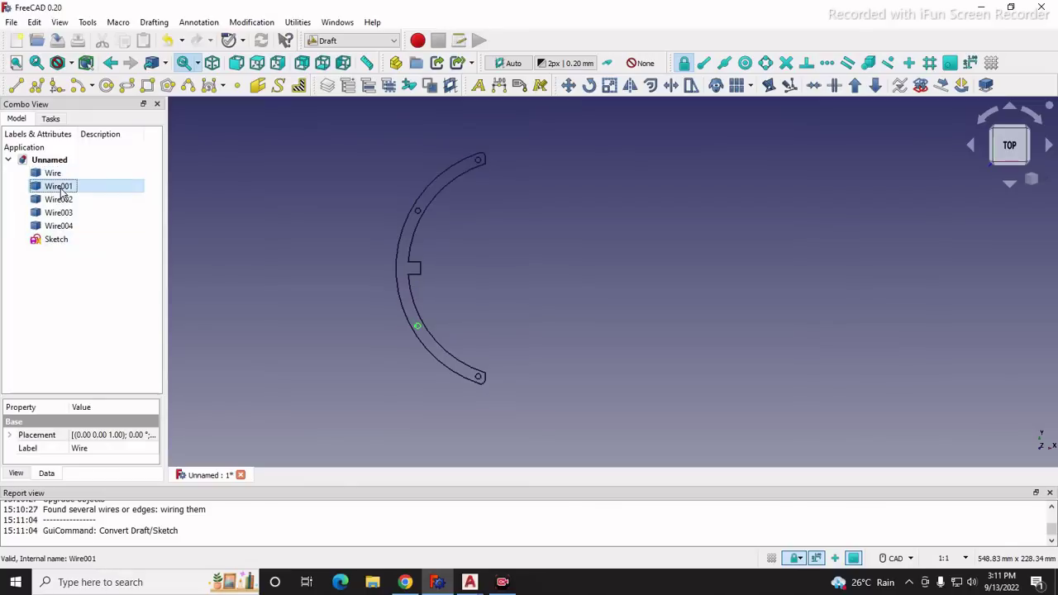
click(920, 85)
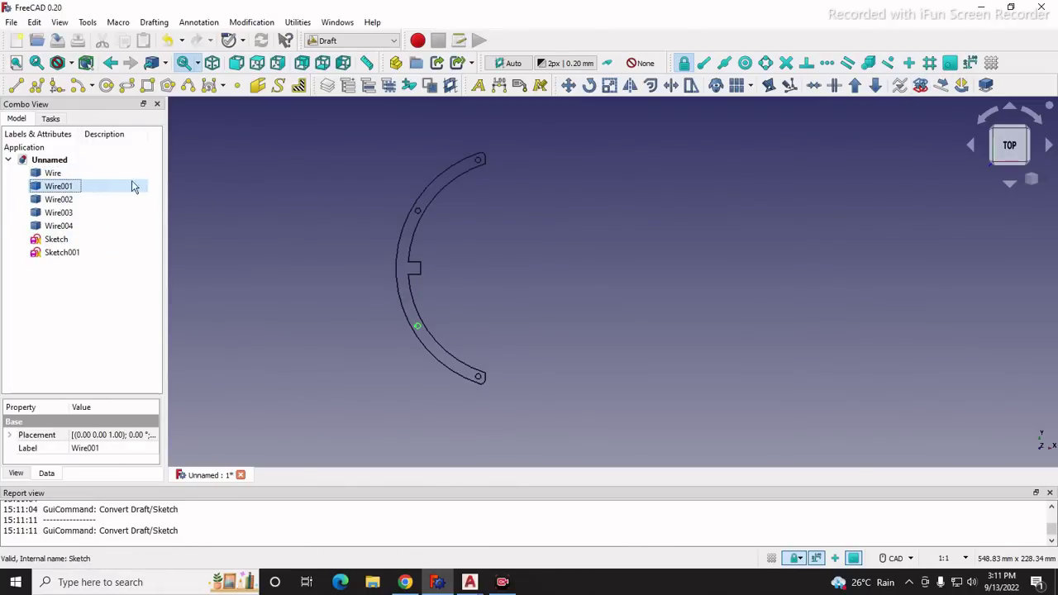
click(74, 204)
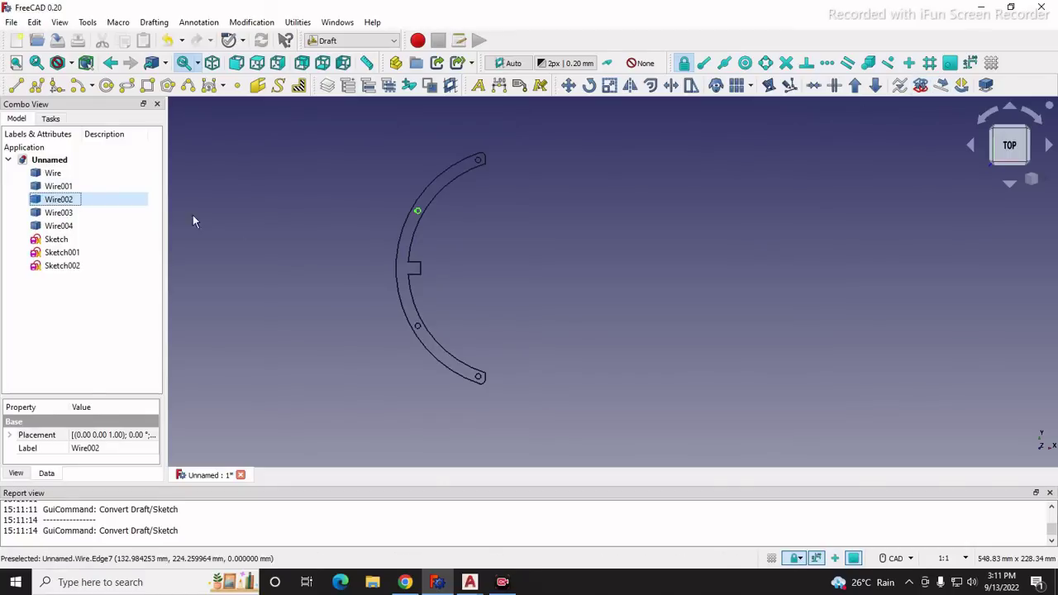
click(72, 212)
click(836, 86)
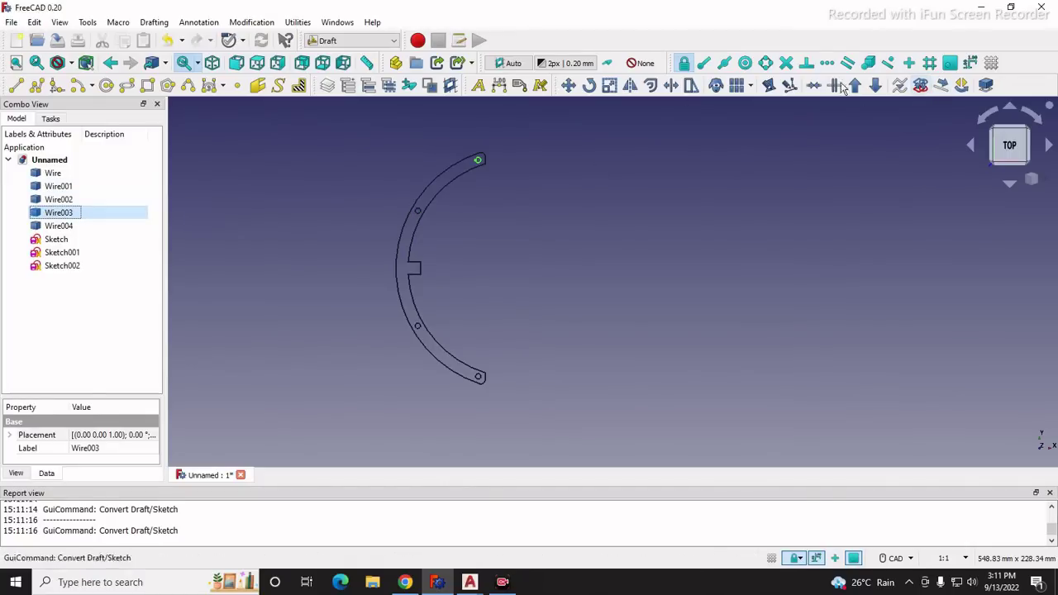
click(71, 226)
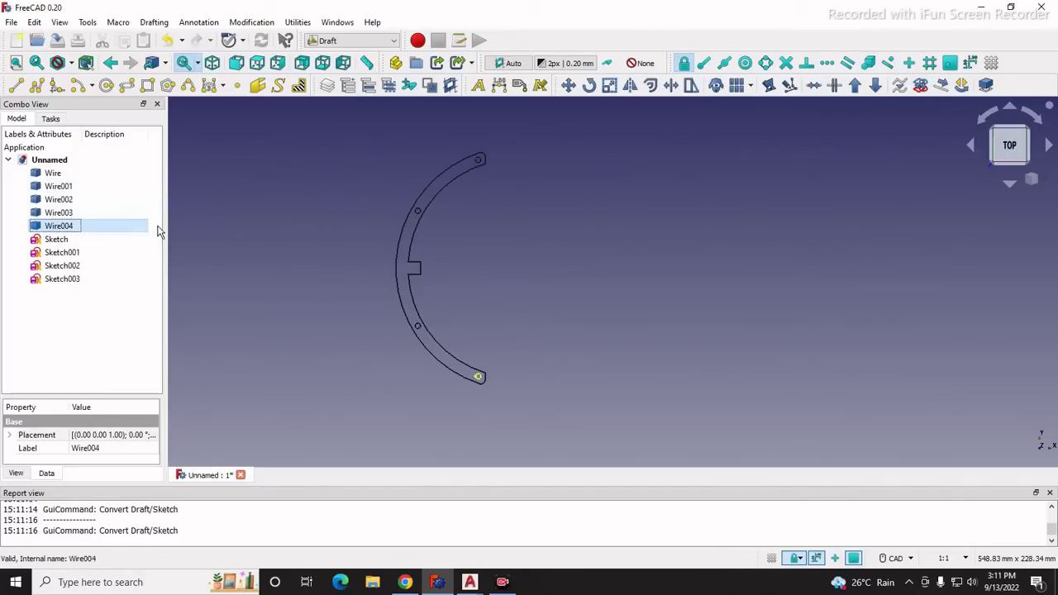
click(921, 86)
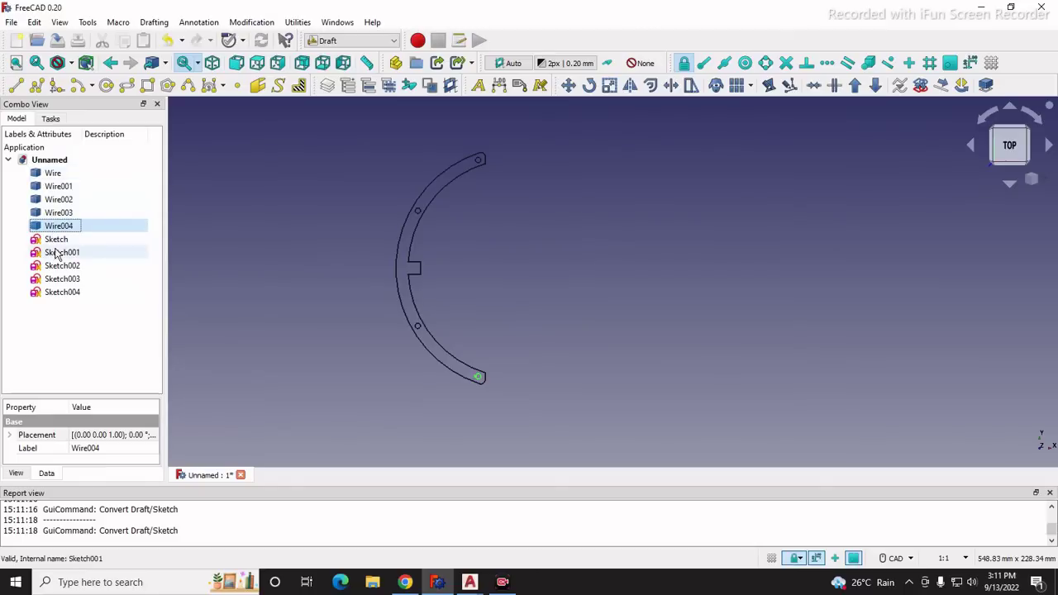
click(62, 331)
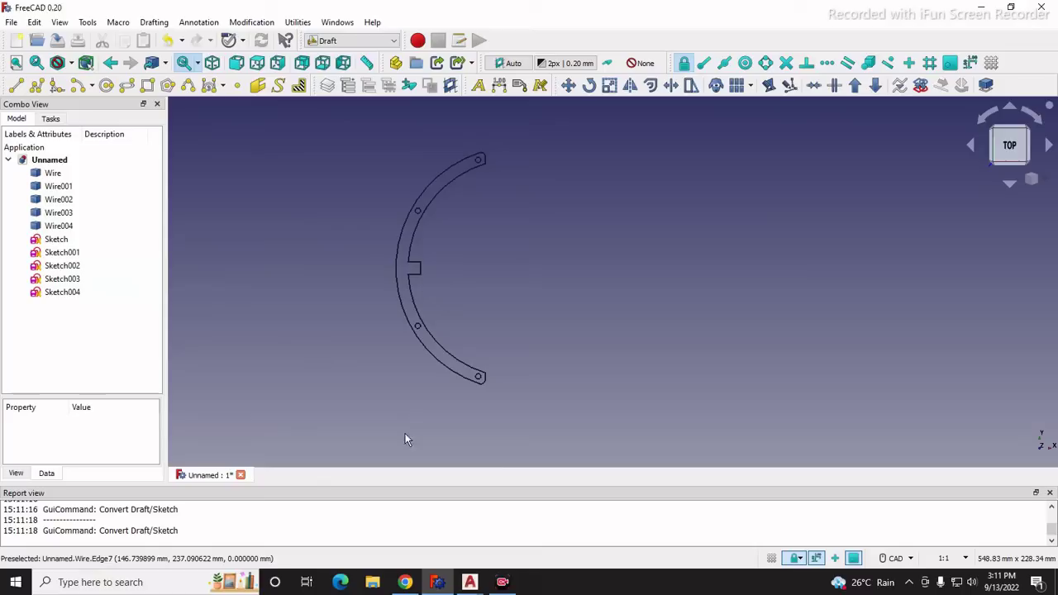
Switch to the Part Design workbench and create a new body for the plate.
click(380, 42)
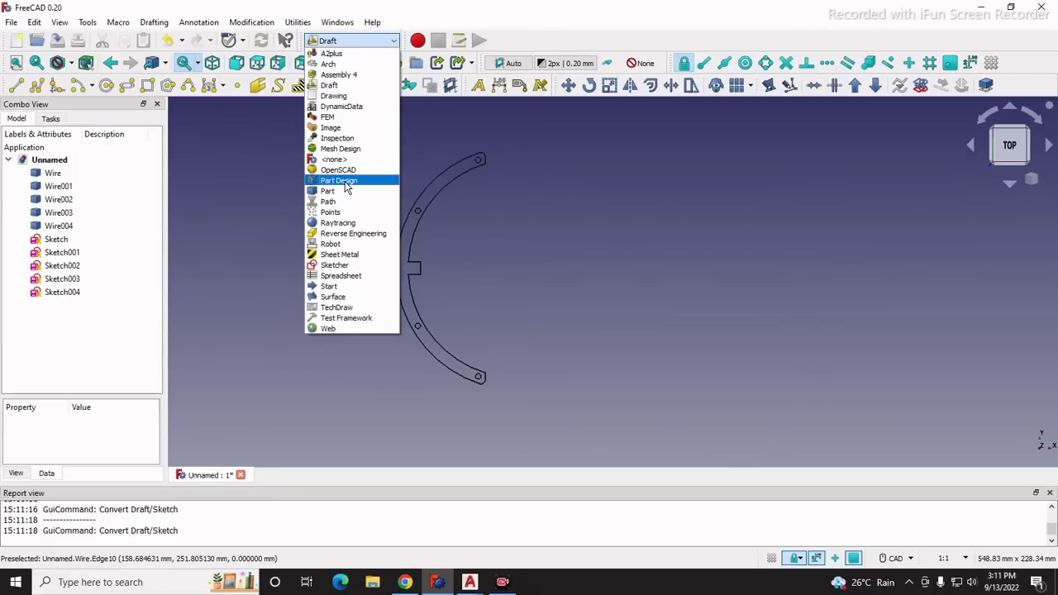
click(346, 183)
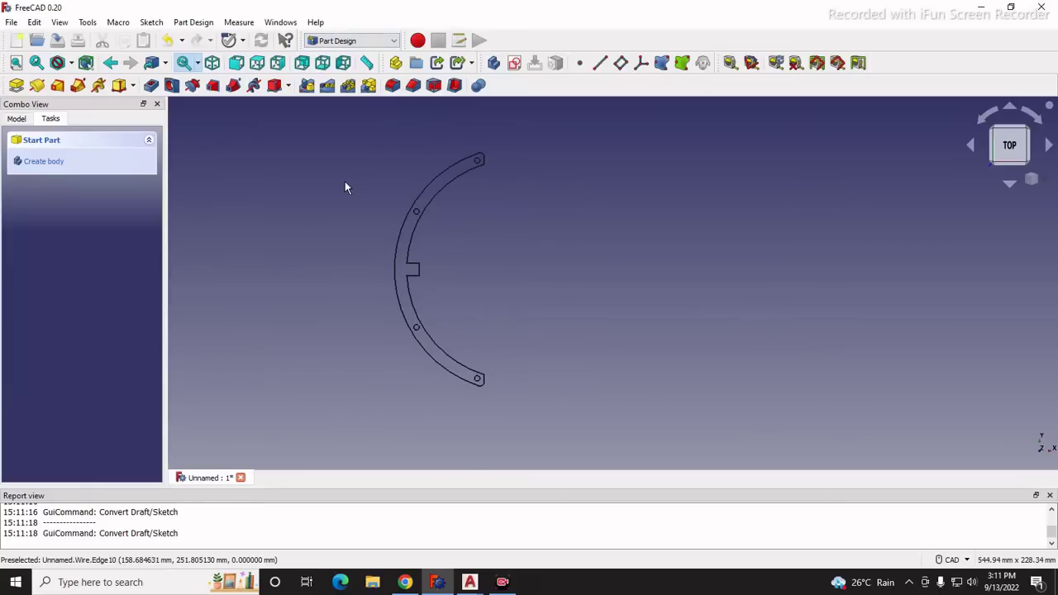
click(16, 120)
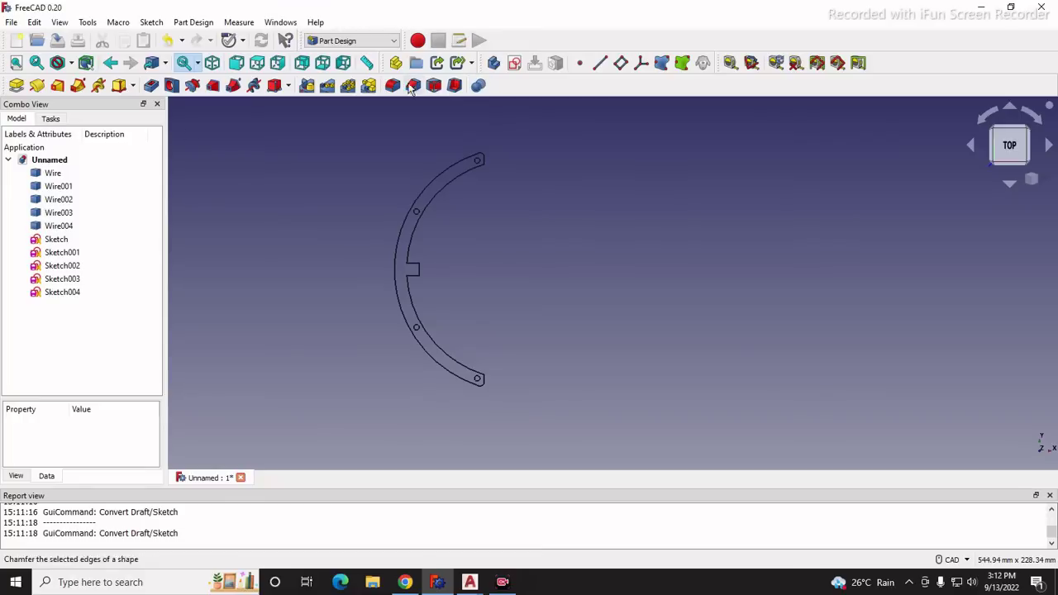
click(50, 118)
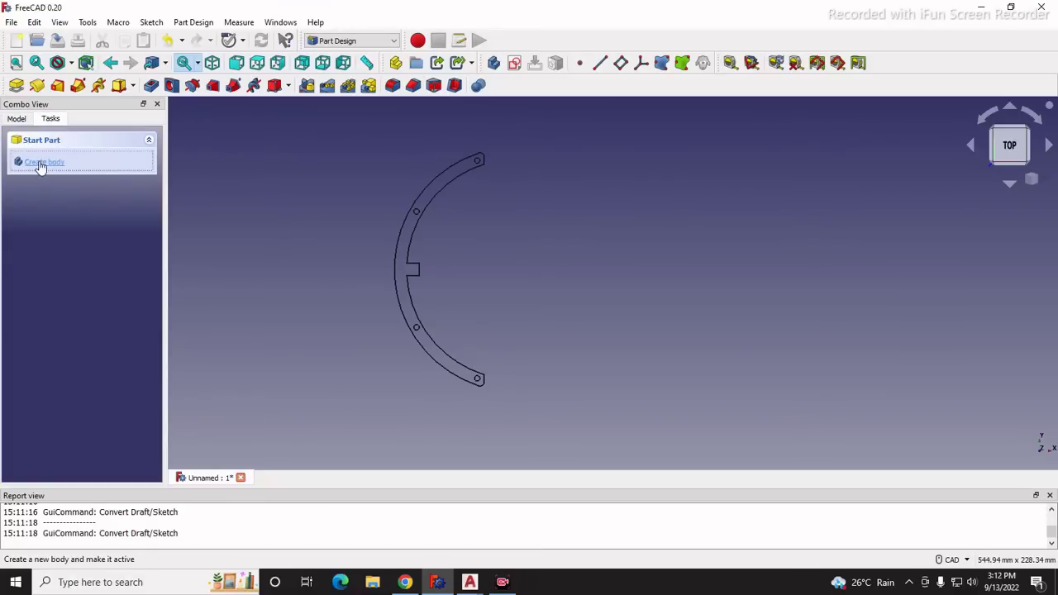
click(43, 162)
click(17, 120)
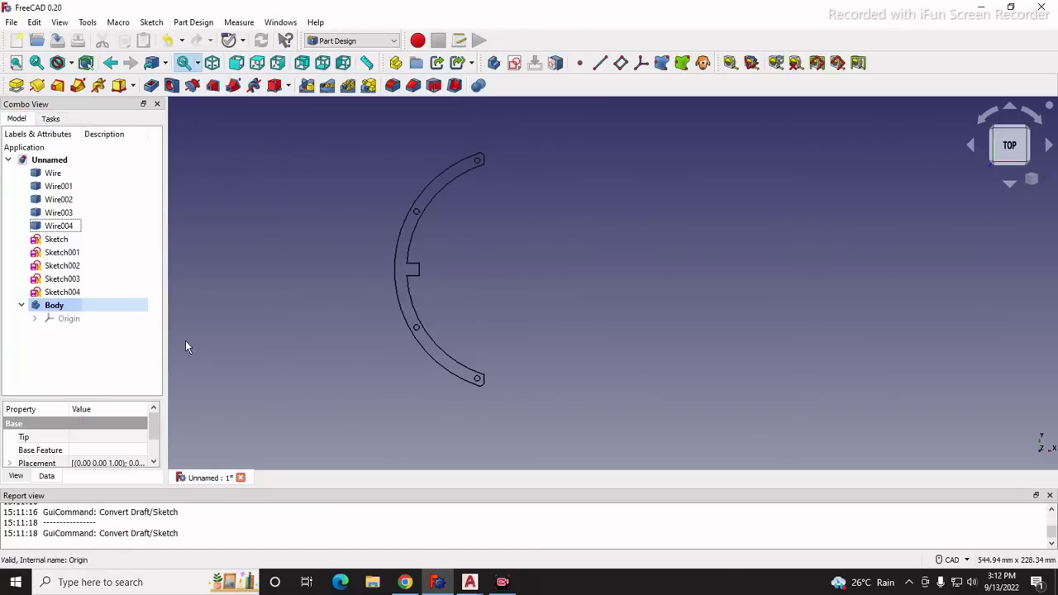
click(229, 328)
click(56, 238)
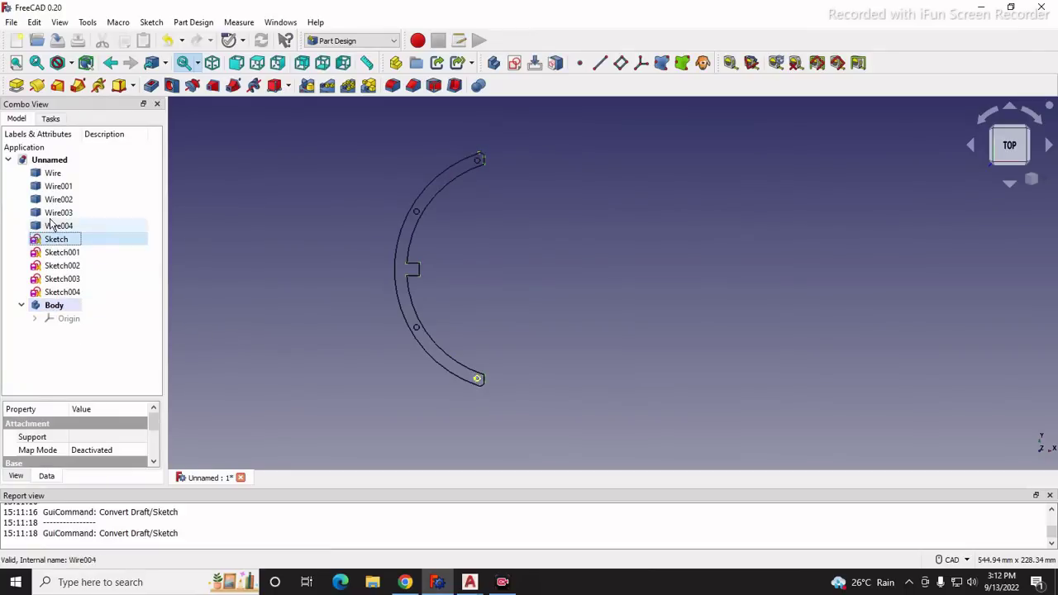
click(233, 303)
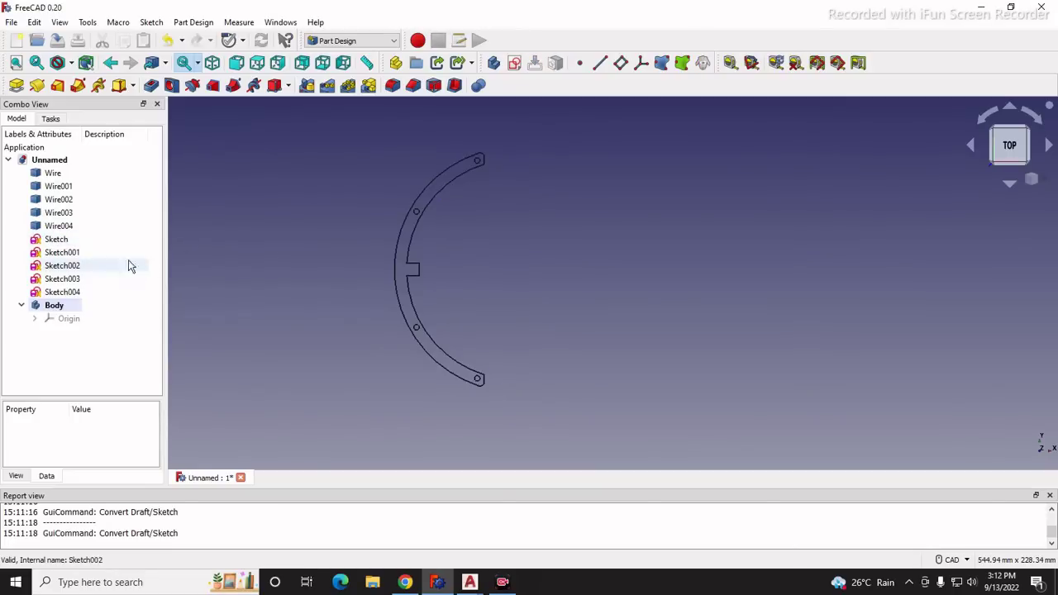
Hide the five source wires, Wire and Wire001 to Wire004, leaving the sketches shown.
click(52, 175)
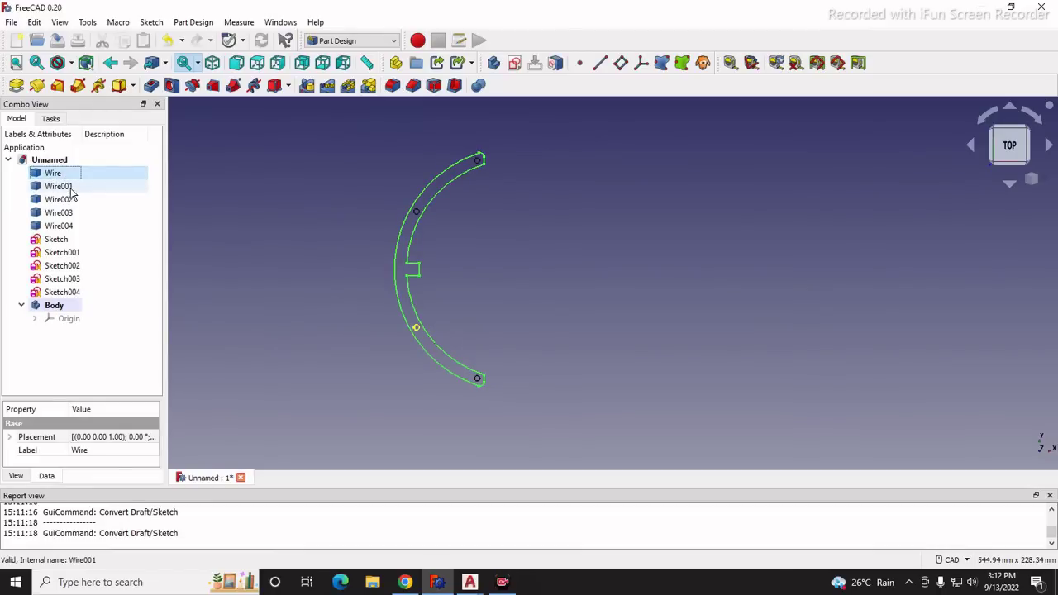
key(space)
click(60, 190)
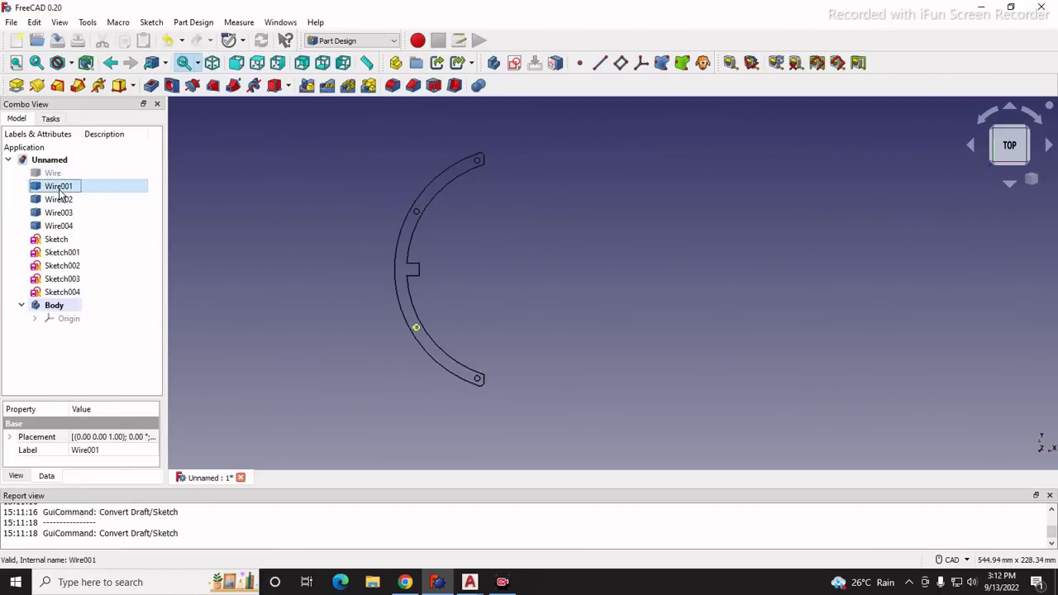
key(space)
click(58, 200)
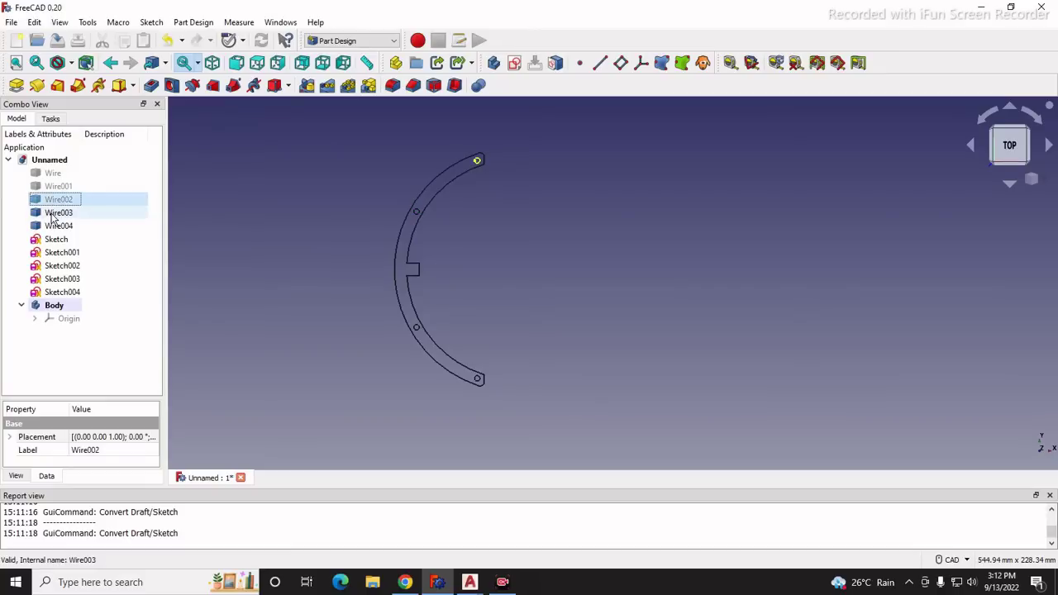
key(space)
click(55, 212)
key(space)
click(58, 226)
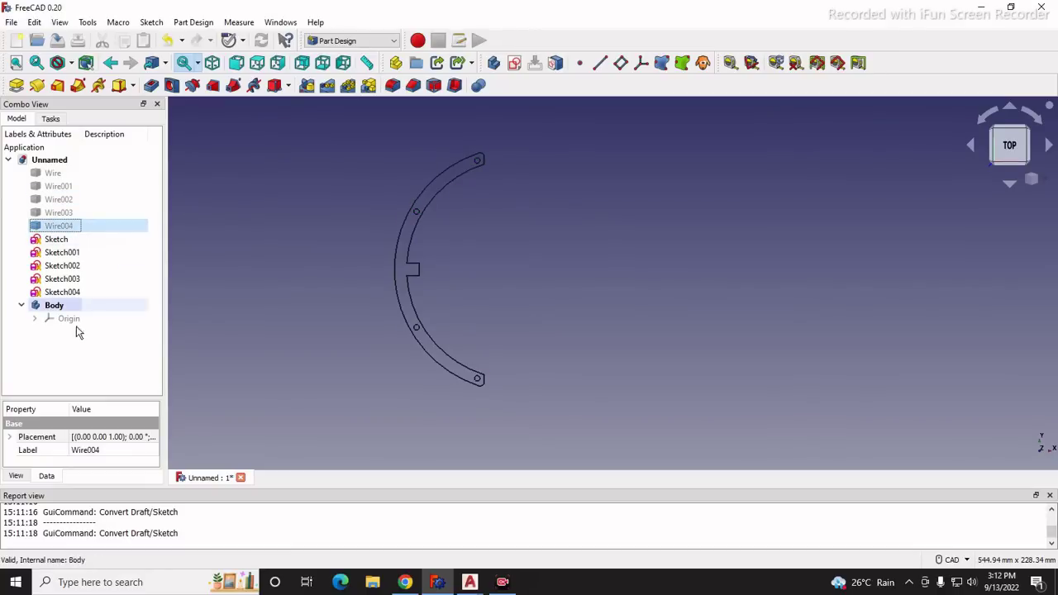
click(35, 318)
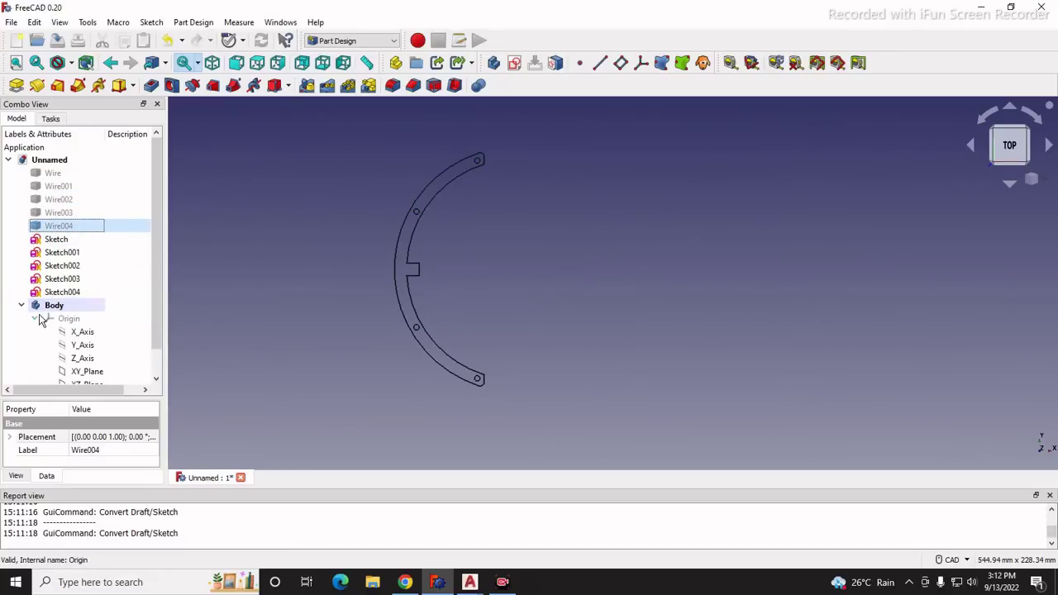
click(38, 320)
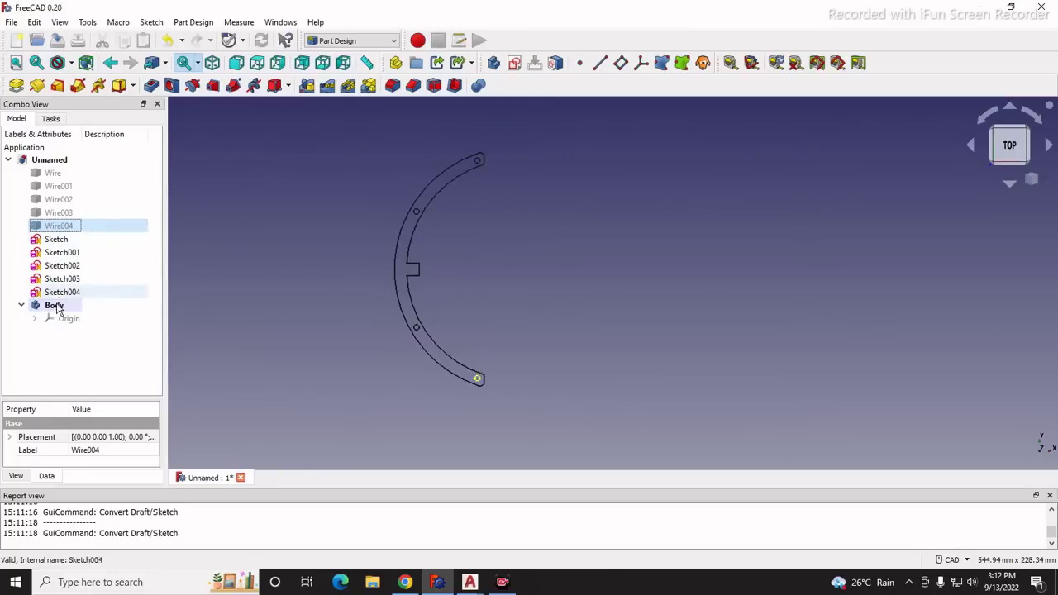
click(47, 351)
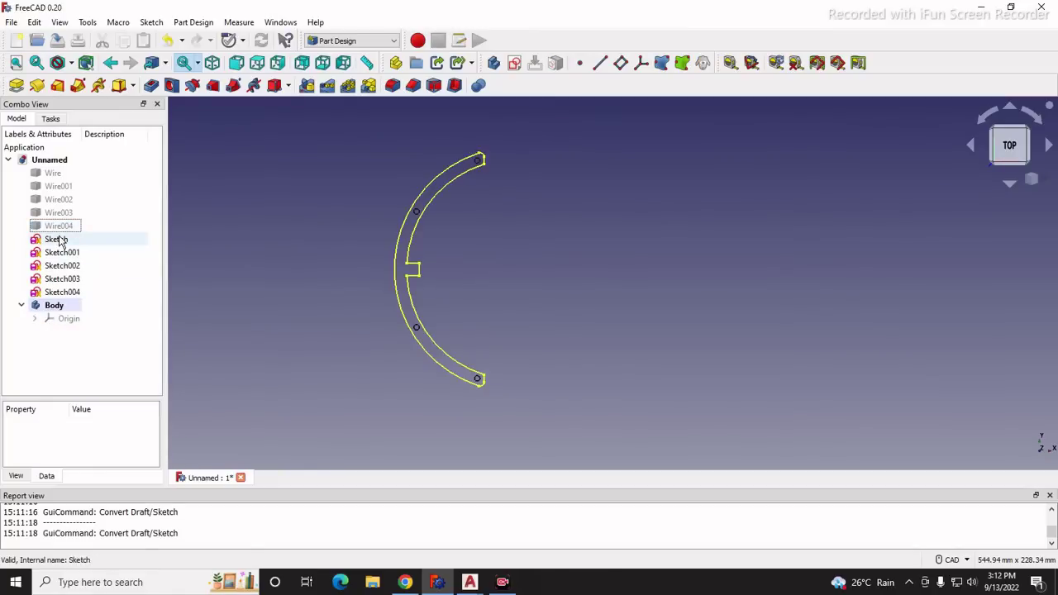
Move the plate's outer outline, Sketch, into Body.
click(60, 239)
drag(60, 240, 60, 308)
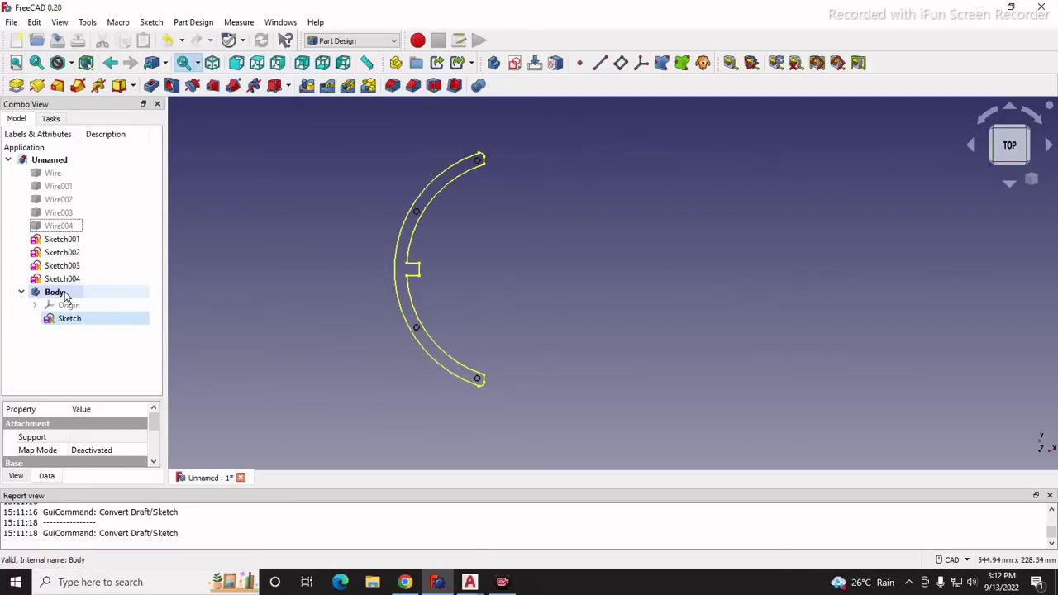
click(245, 325)
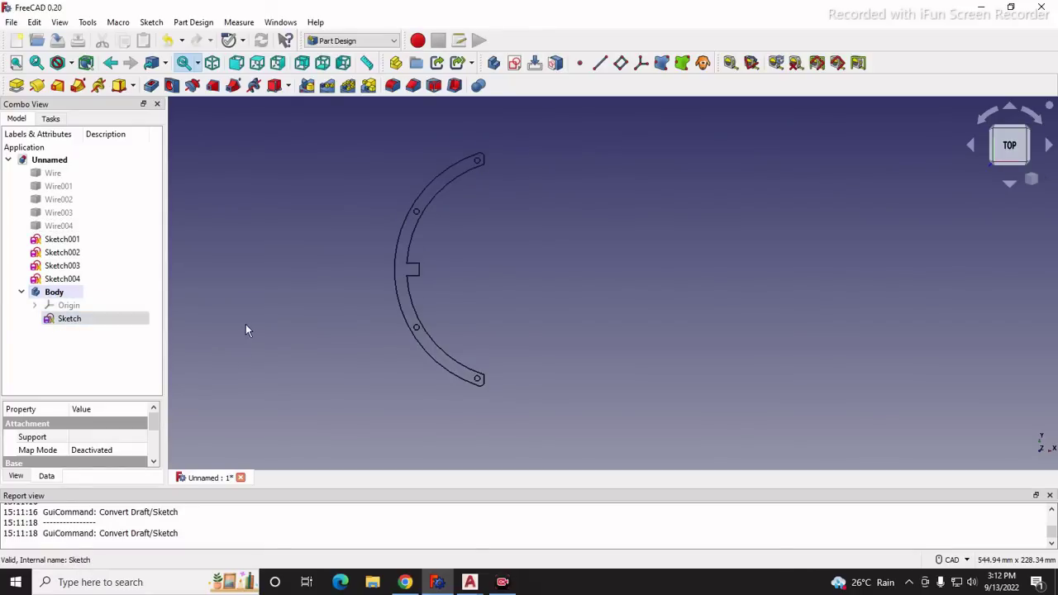
Pad the outer outline sketch to a length of 3 mm, symmetric to plane.
click(69, 319)
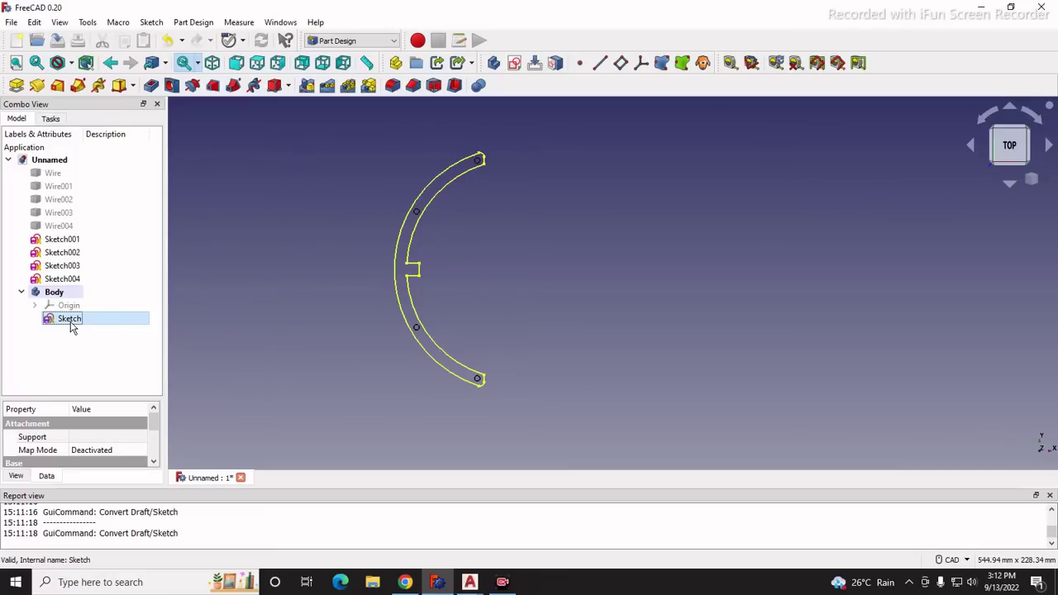
click(17, 86)
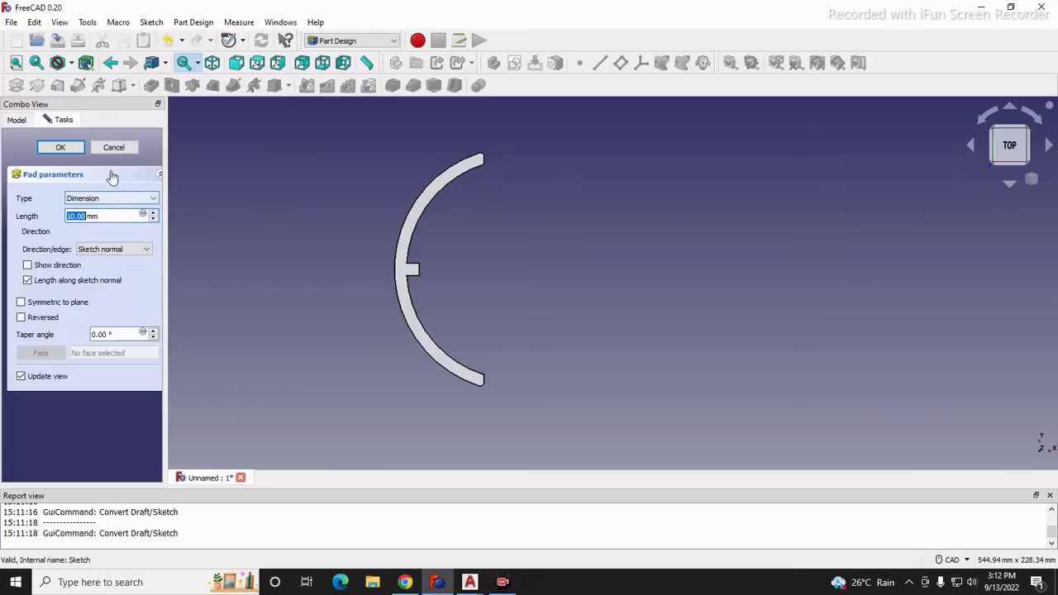
click(104, 198)
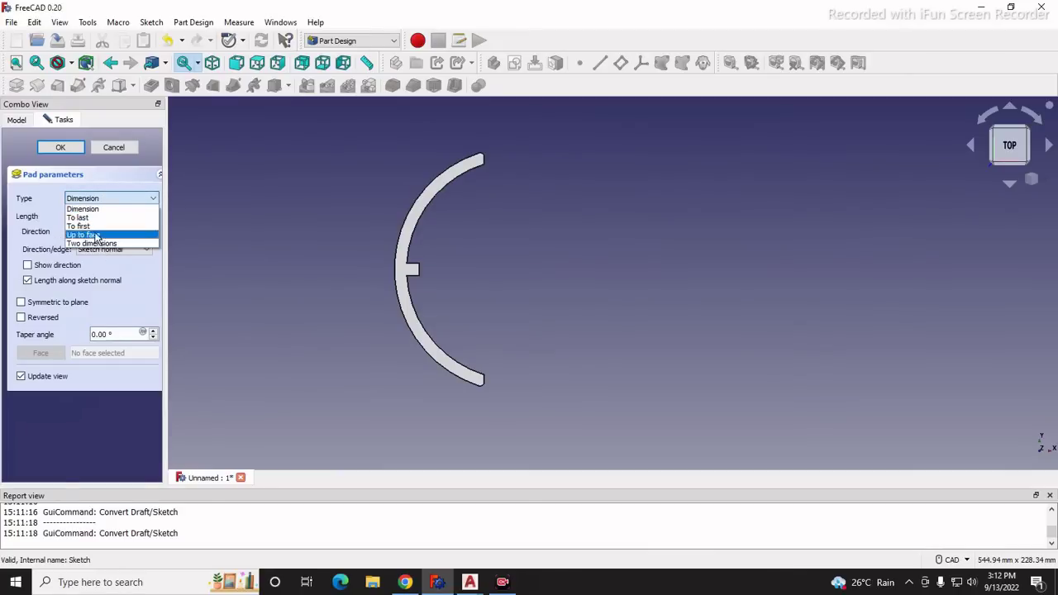
click(166, 256)
drag(87, 215, 18, 211)
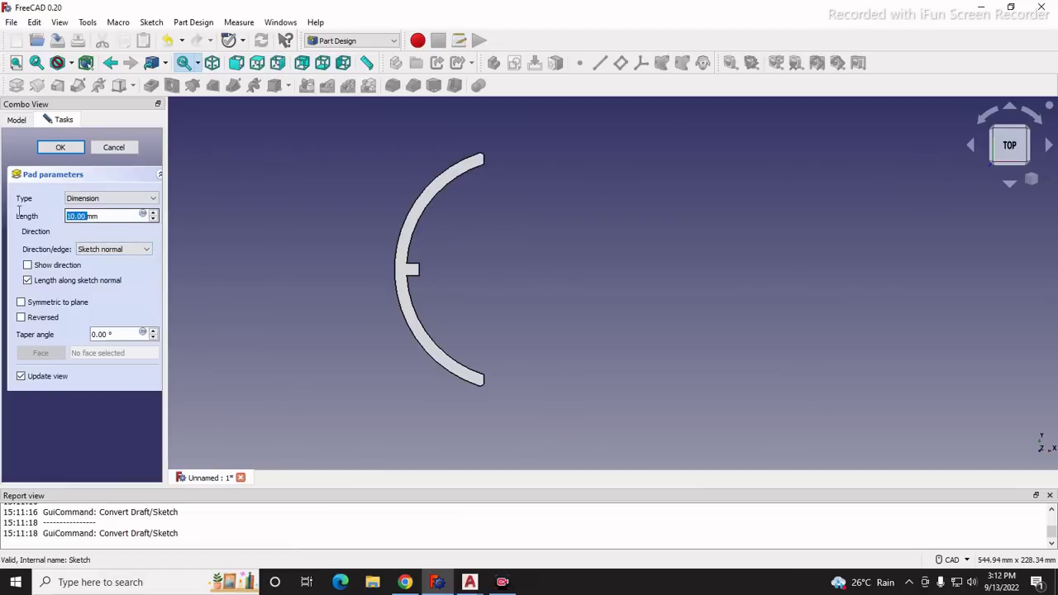
drag(106, 217, 45, 216)
text(3 mm)
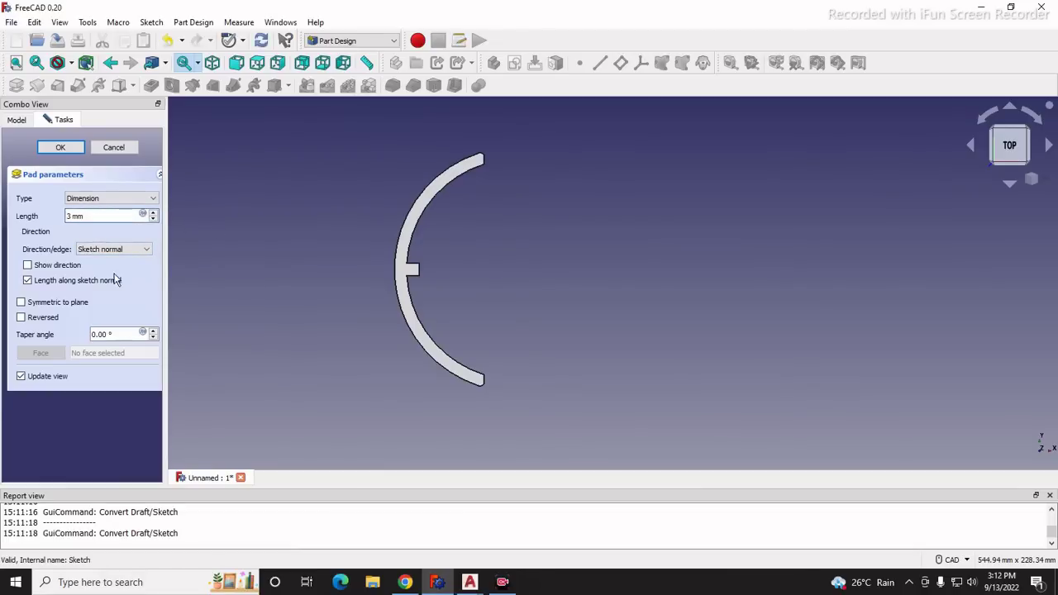
click(21, 303)
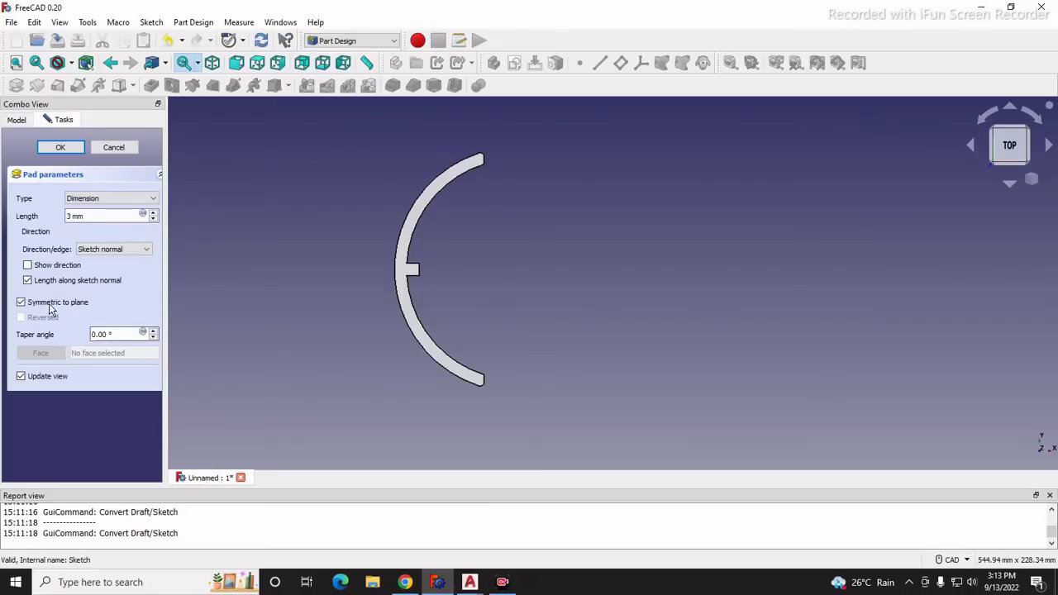
click(60, 147)
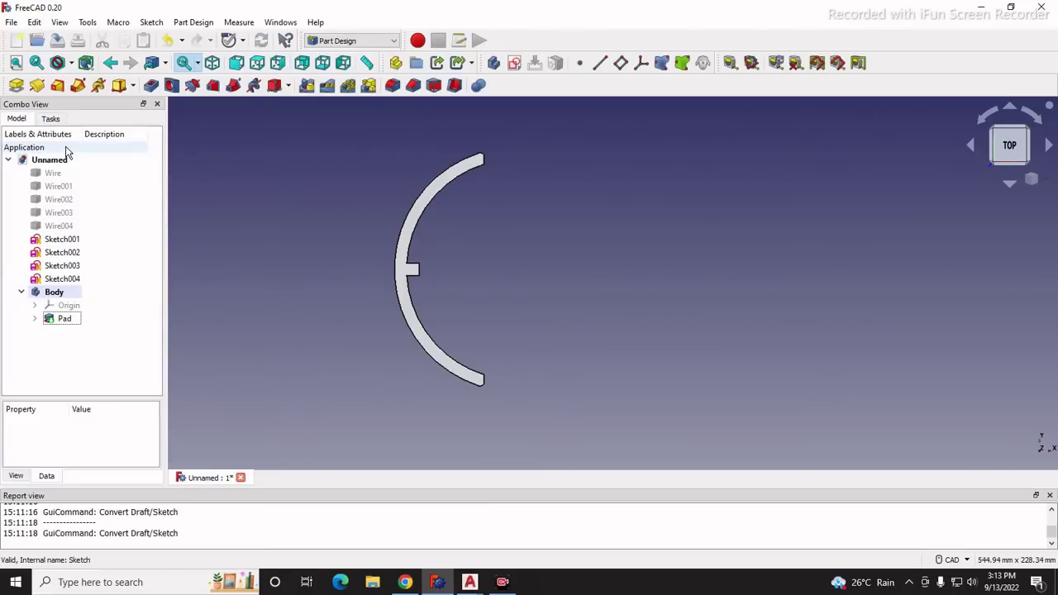
Move Sketch001 into Body and pocket the hole below the central tab 3 mm, symmetric to plane.
click(53, 239)
mouse_move(50, 238)
mouse_down()
mouse_move(83, 269)
mouse_move(61, 334)
mouse_up()
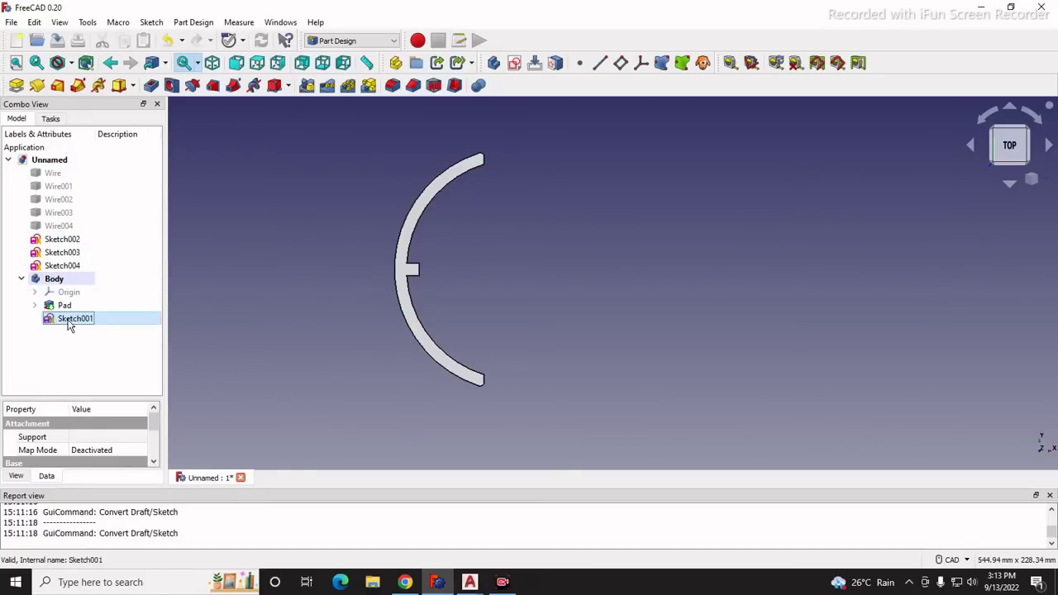
click(151, 85)
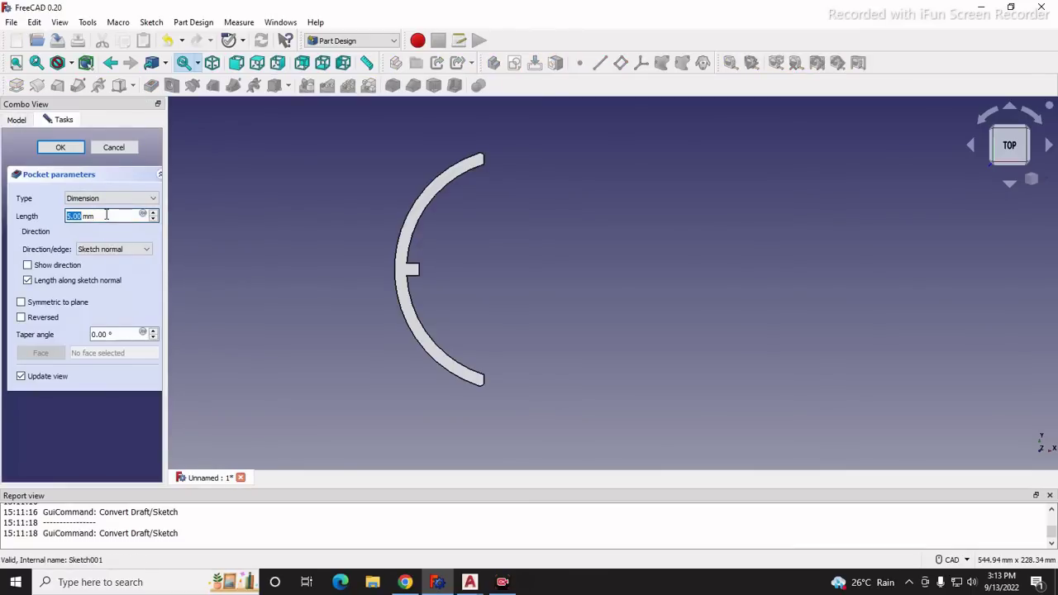
text(3)
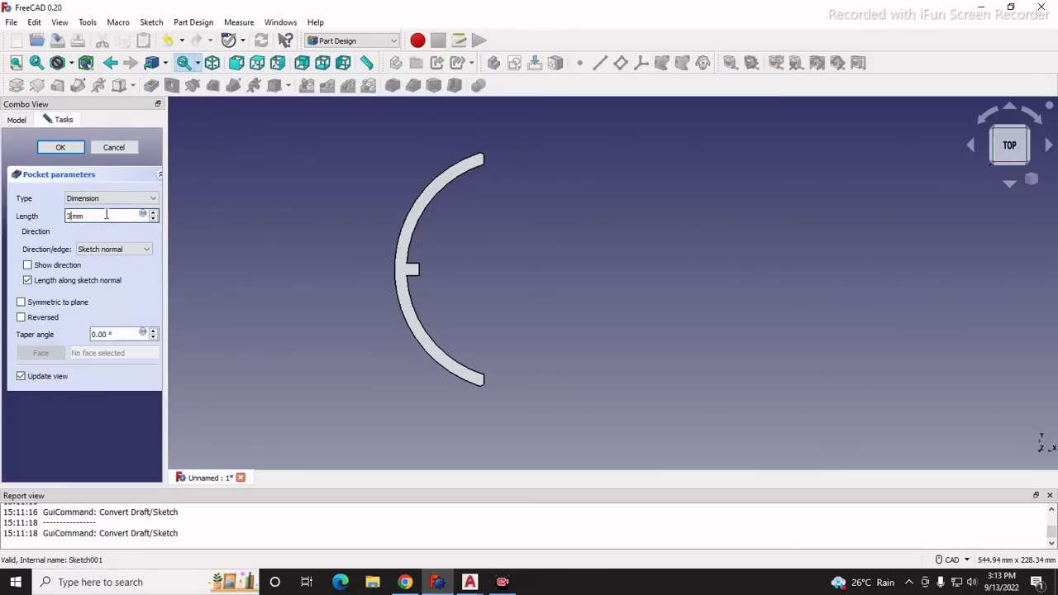
click(22, 302)
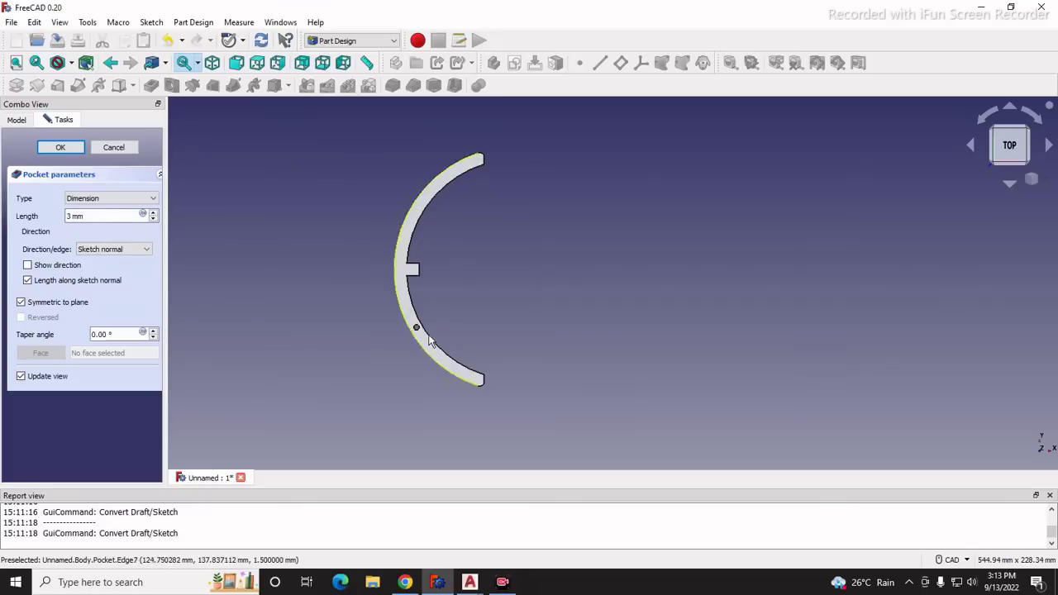
click(63, 147)
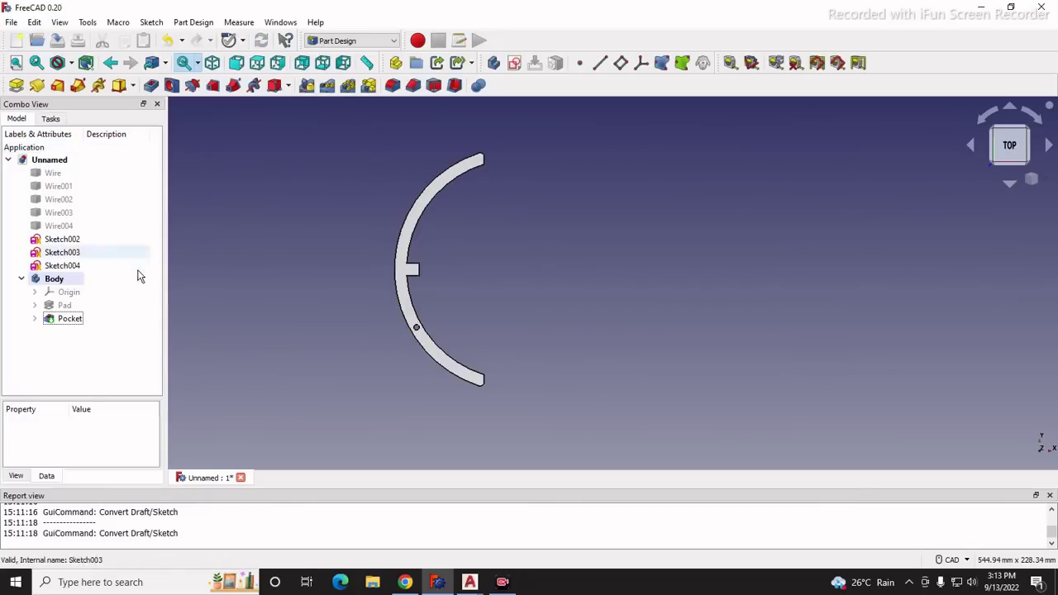
Move Sketch002 into Body and pocket the hole above the central tab 3 mm, symmetric to plane.
click(48, 241)
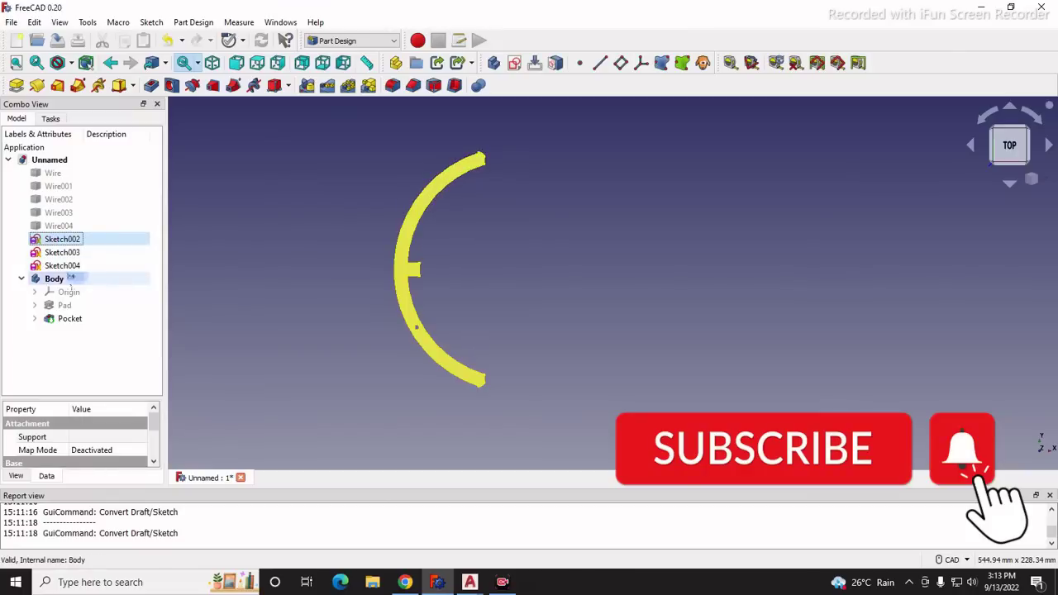
drag(37, 277, 39, 278)
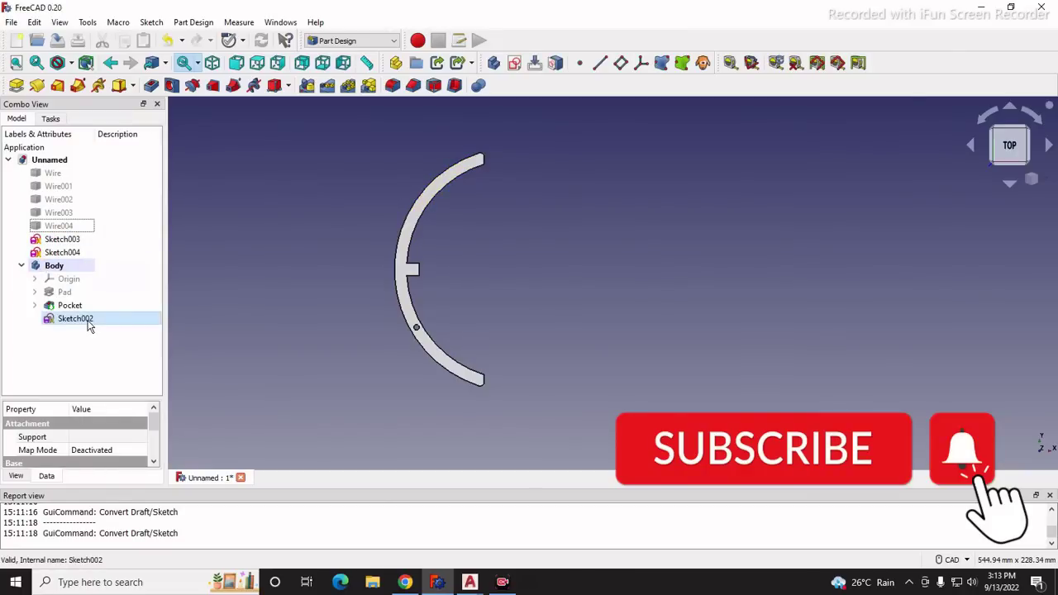
click(151, 85)
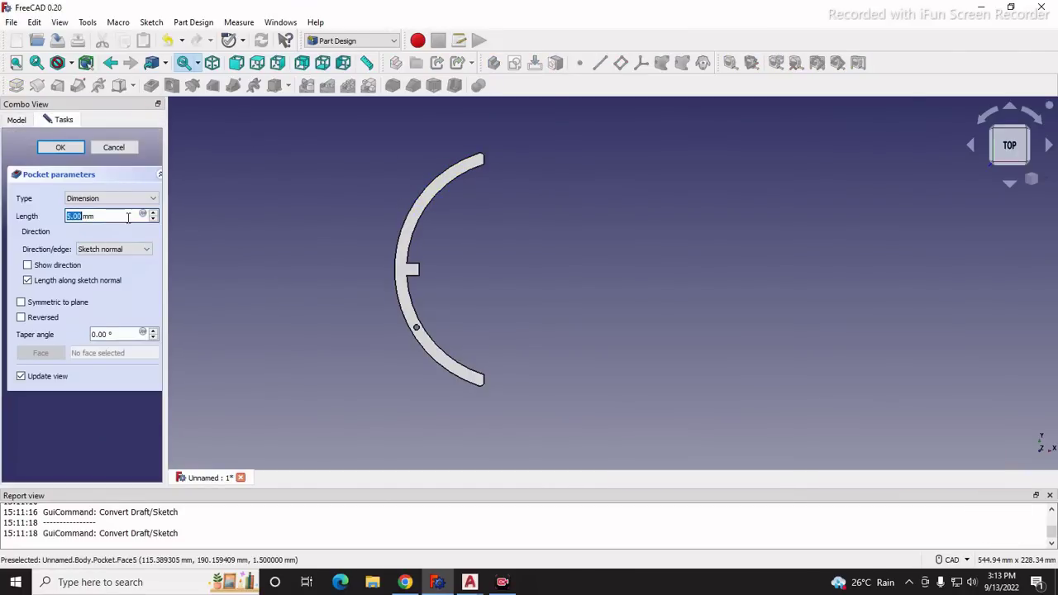
text(3)
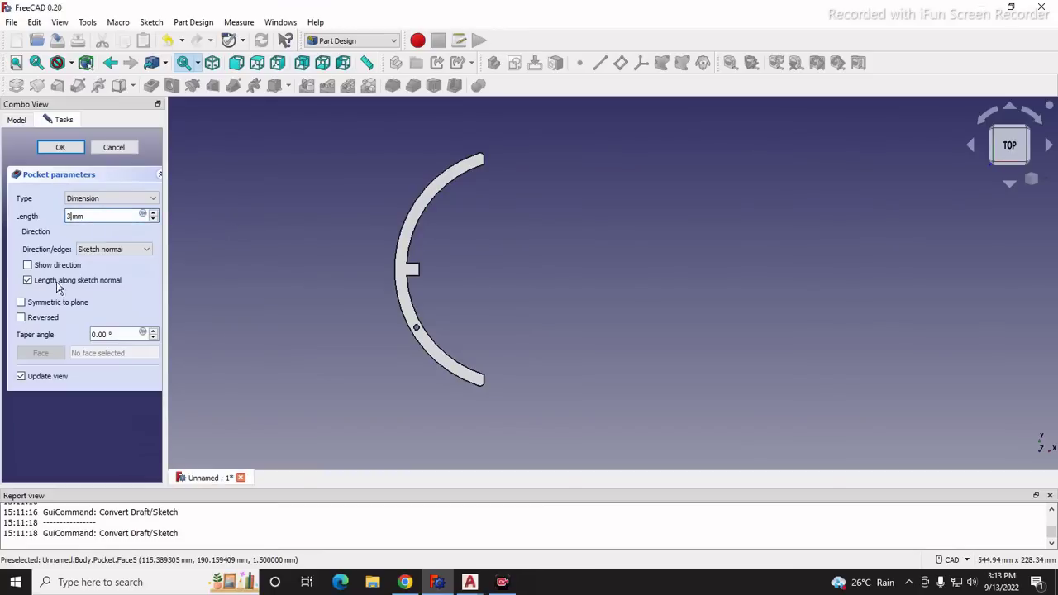
click(21, 303)
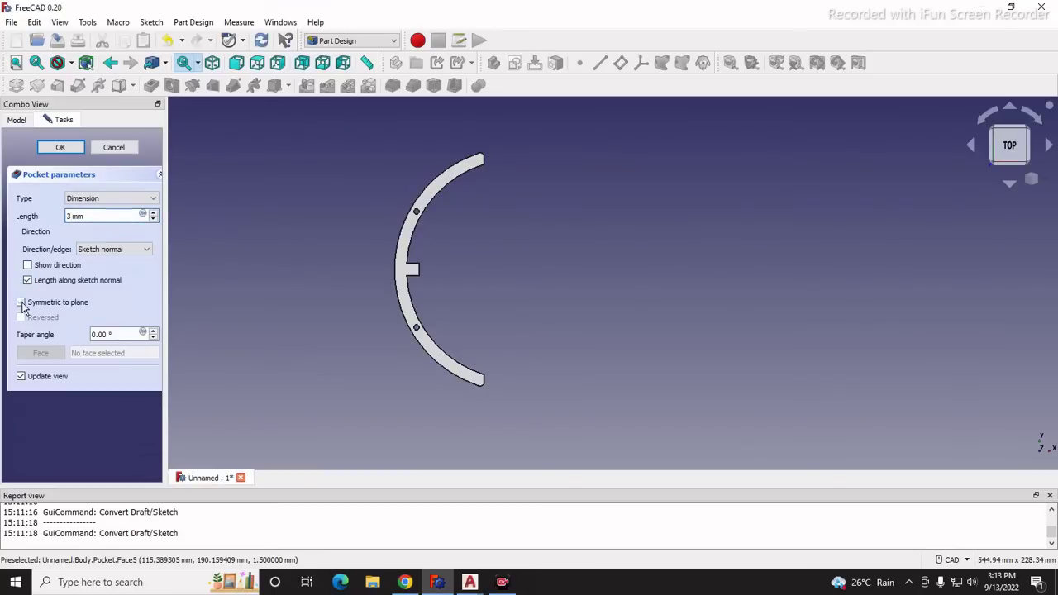
click(76, 148)
Move Sketch003 into Body and pocket the hole at the plate's upper end 3 mm, symmetric to plane.
click(71, 239)
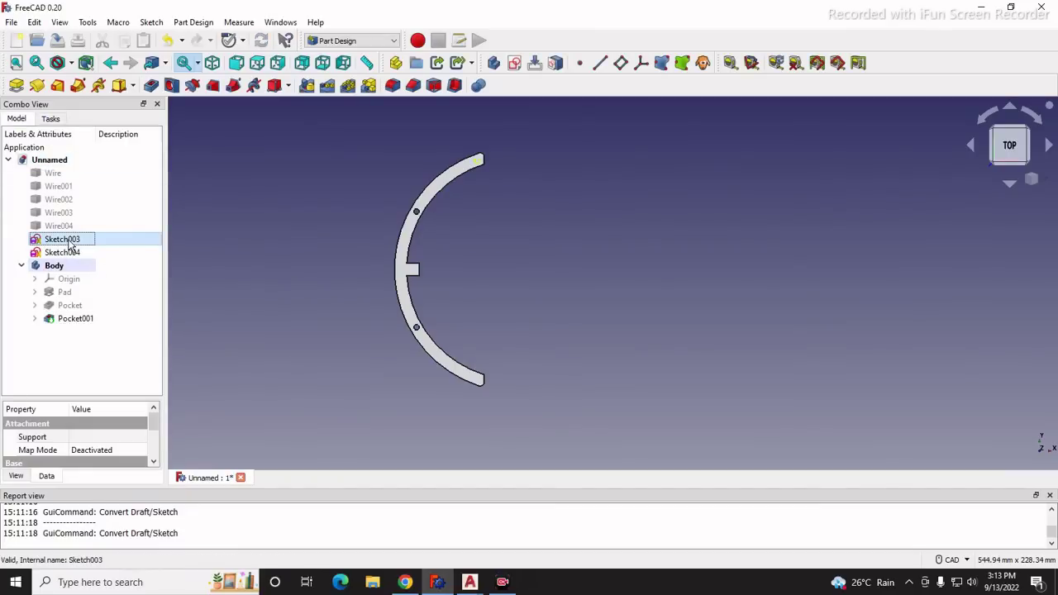
drag(85, 245, 56, 265)
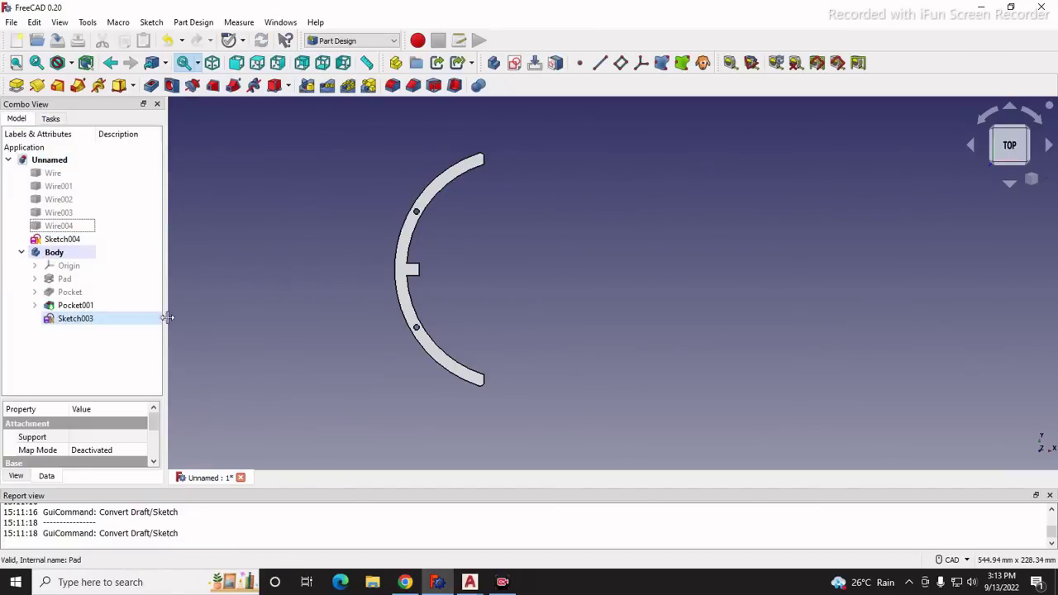
click(151, 85)
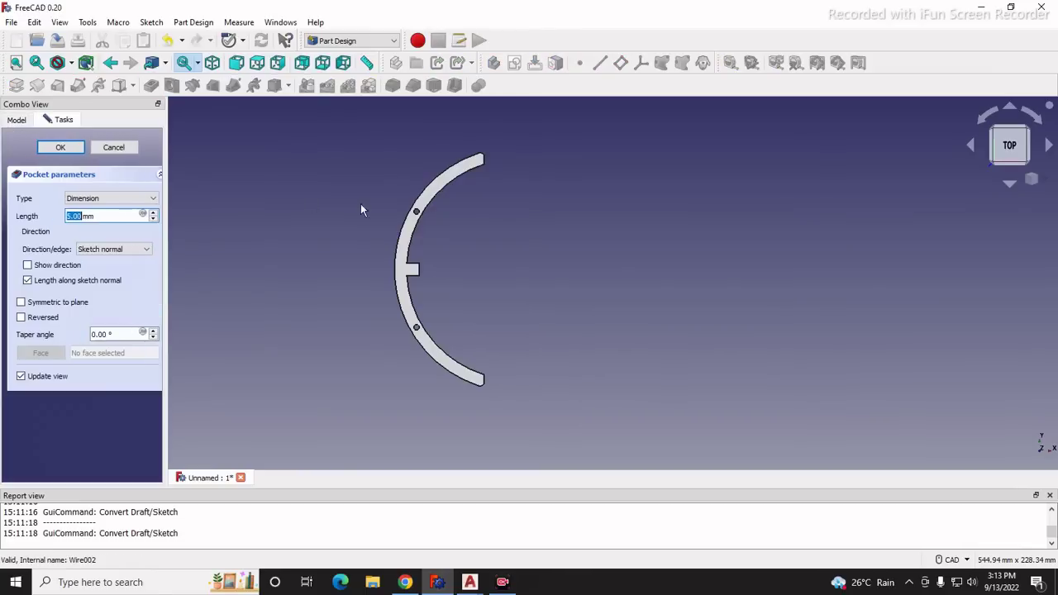
text(3)
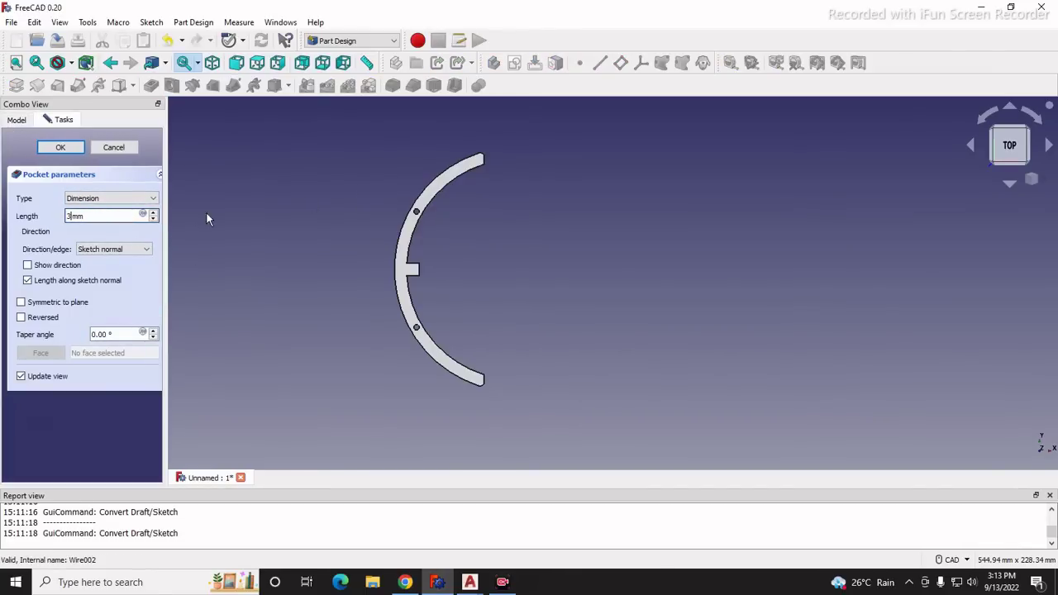
click(21, 303)
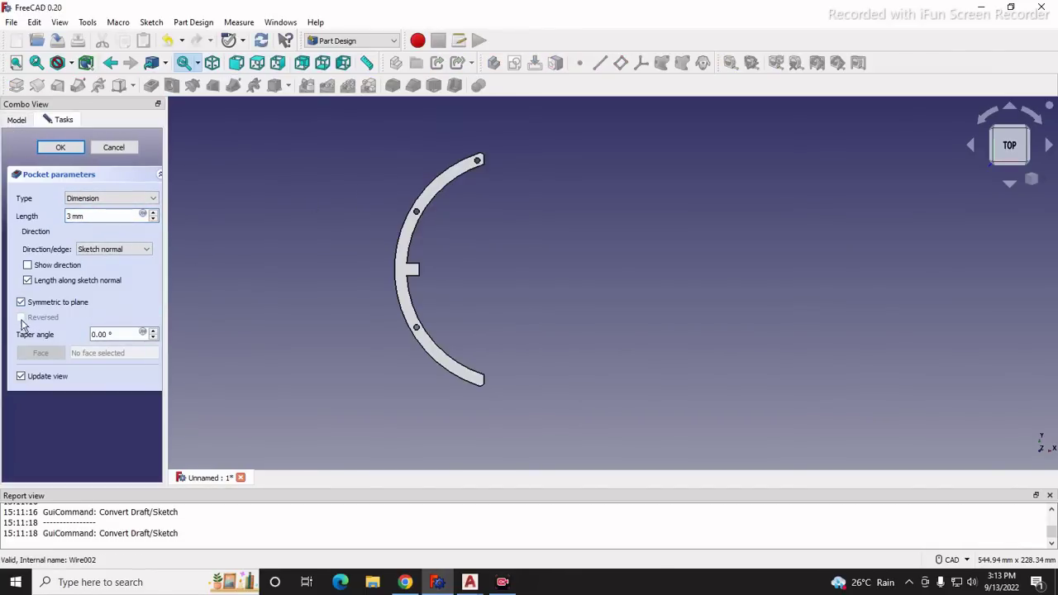
click(51, 148)
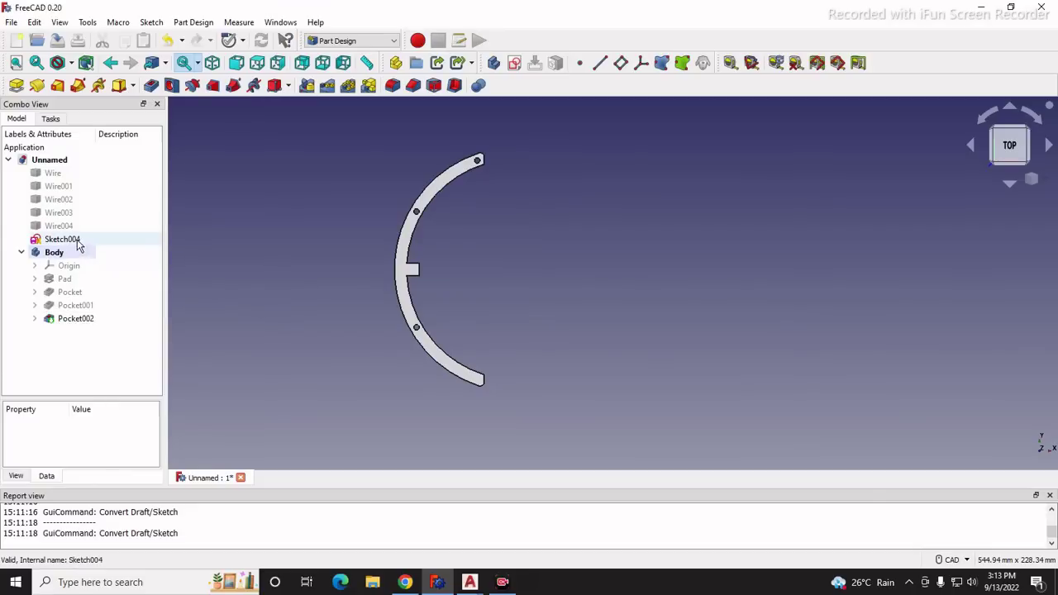
Move Sketch004 into Body and pocket the hole at the plate's lower end 3 mm, symmetric to plane.
mouse_move(76, 240)
mouse_down()
mouse_move(21, 255)
mouse_move(63, 255)
mouse_up()
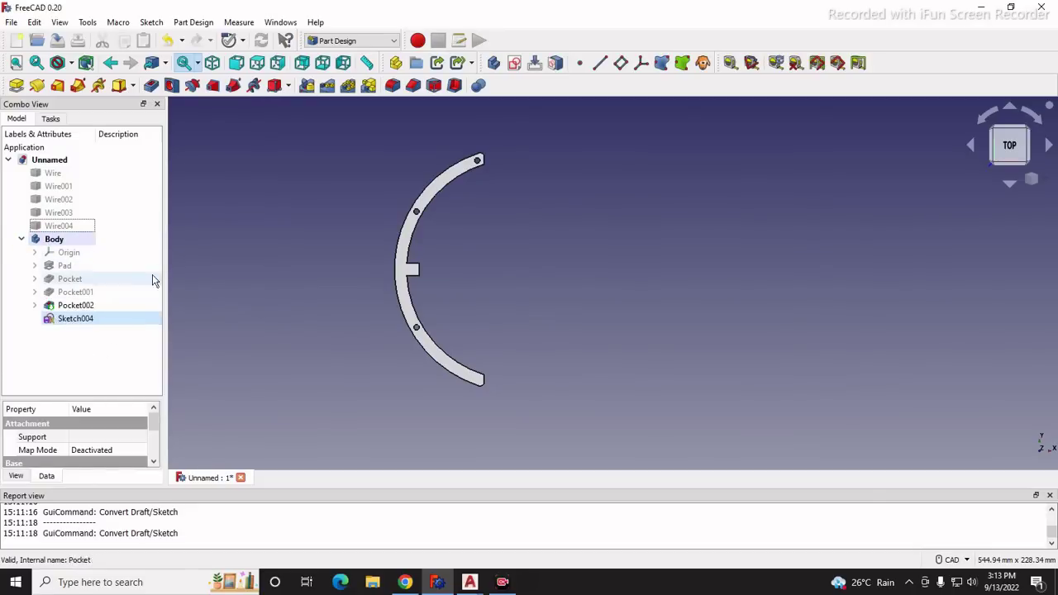
click(150, 86)
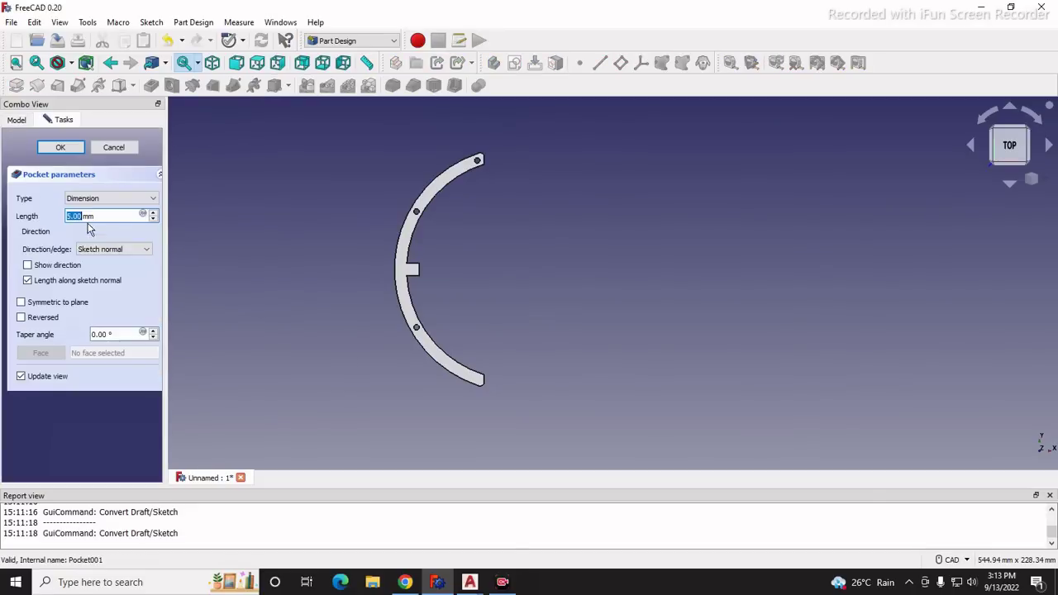
text(3)
click(22, 303)
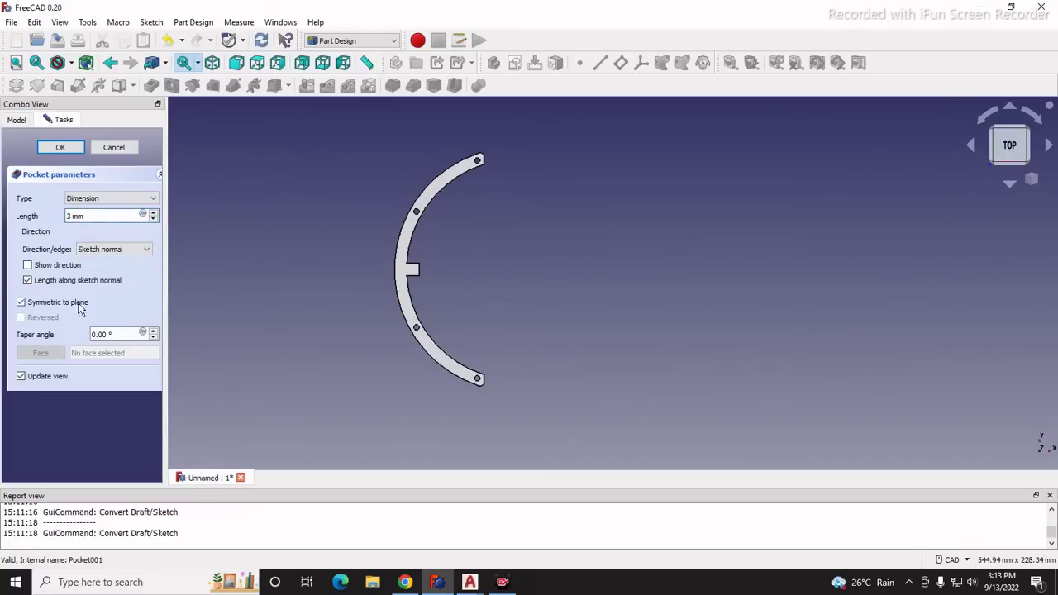
click(60, 147)
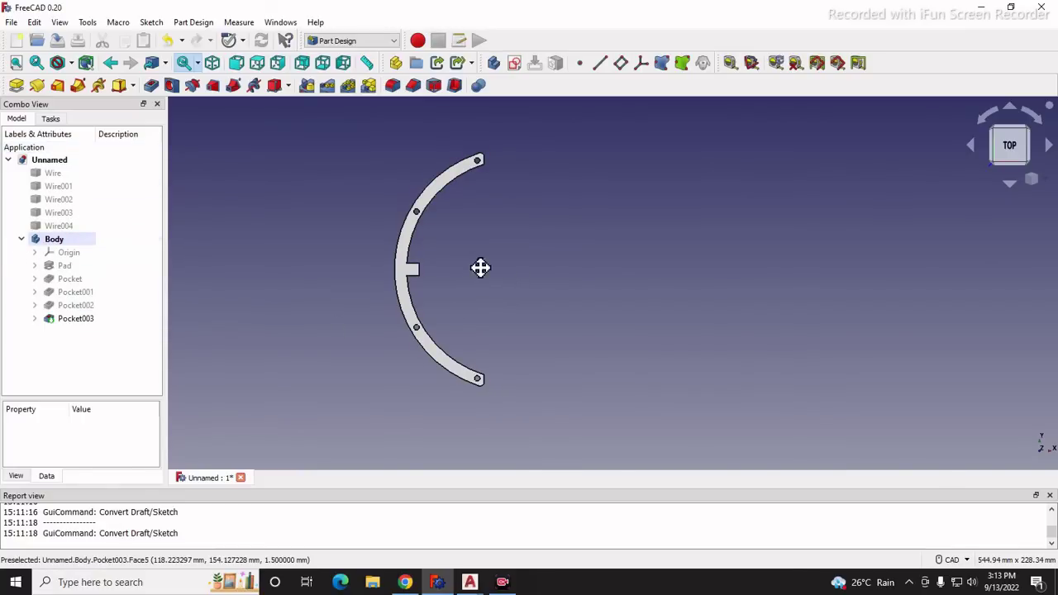
Inspect the plate's thickness and four holes from an oblique angle, and return to the top view.
middle_drag(480, 267, 432, 286)
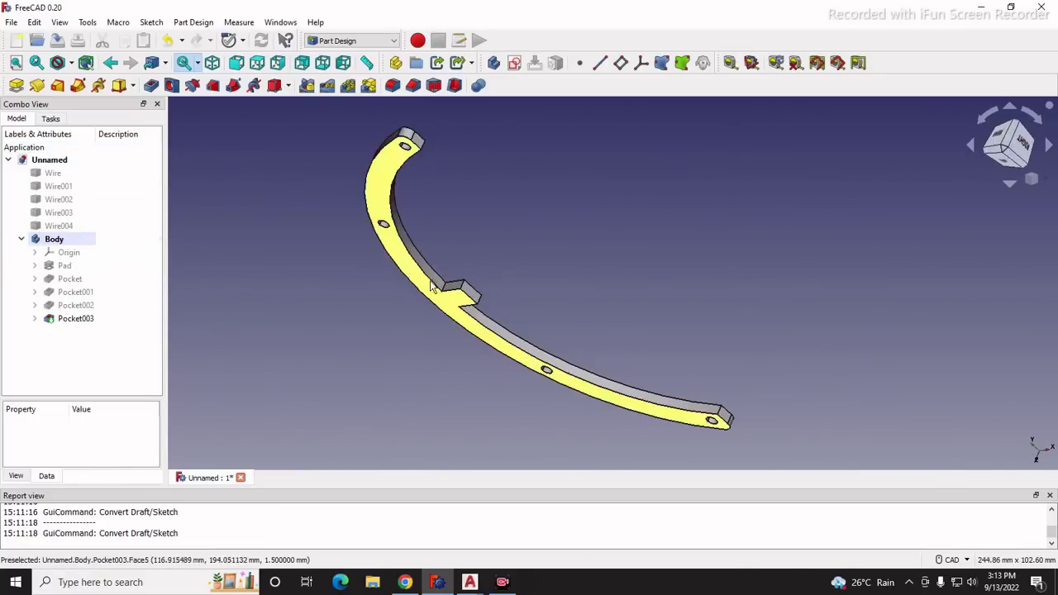
scroll(431, 286, down, 1)
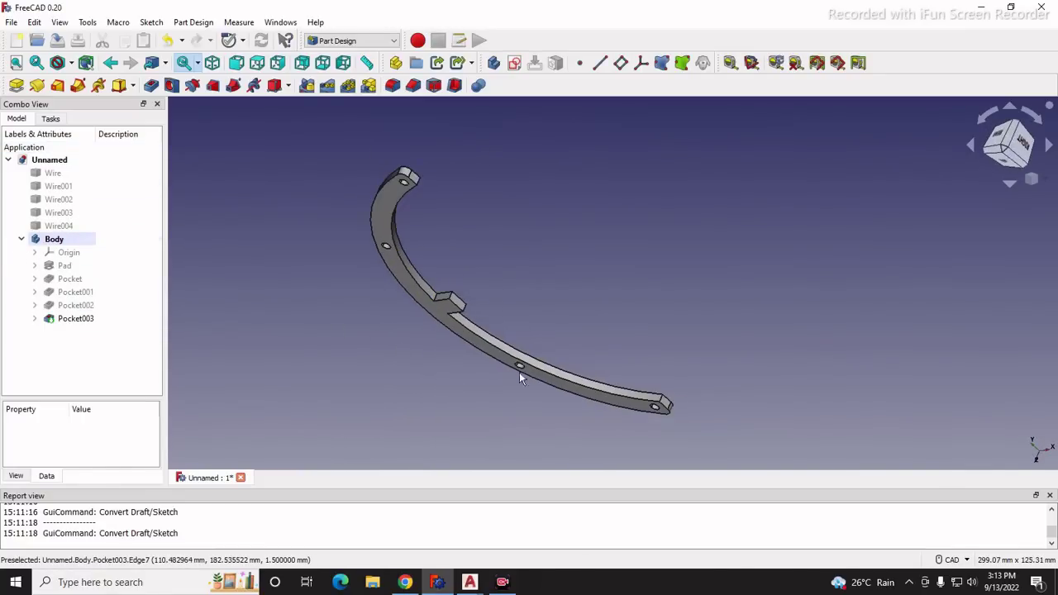
click(436, 311)
click(1015, 173)
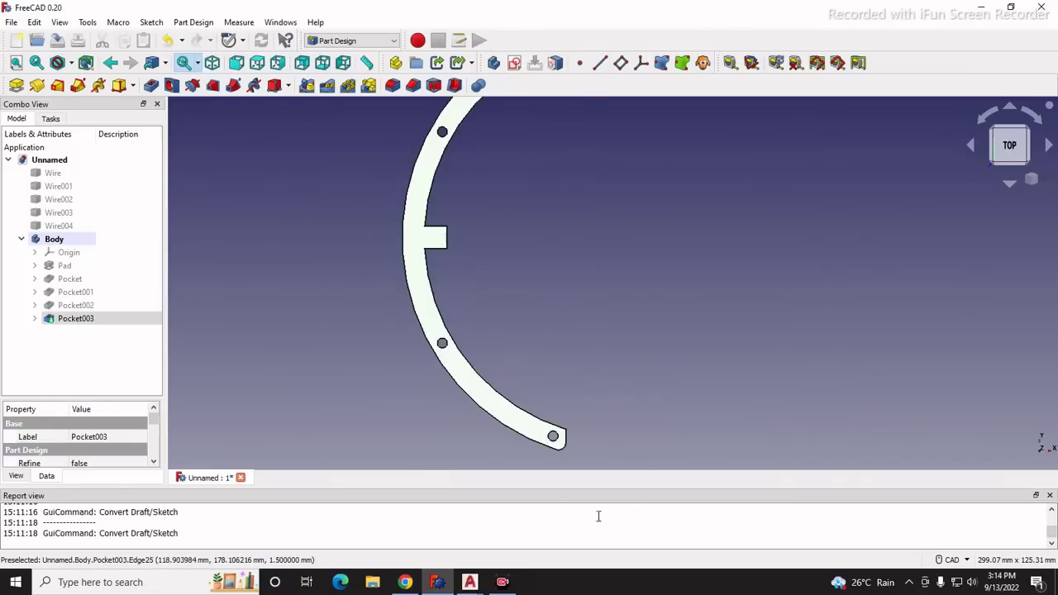
click(471, 583)
click(417, 531)
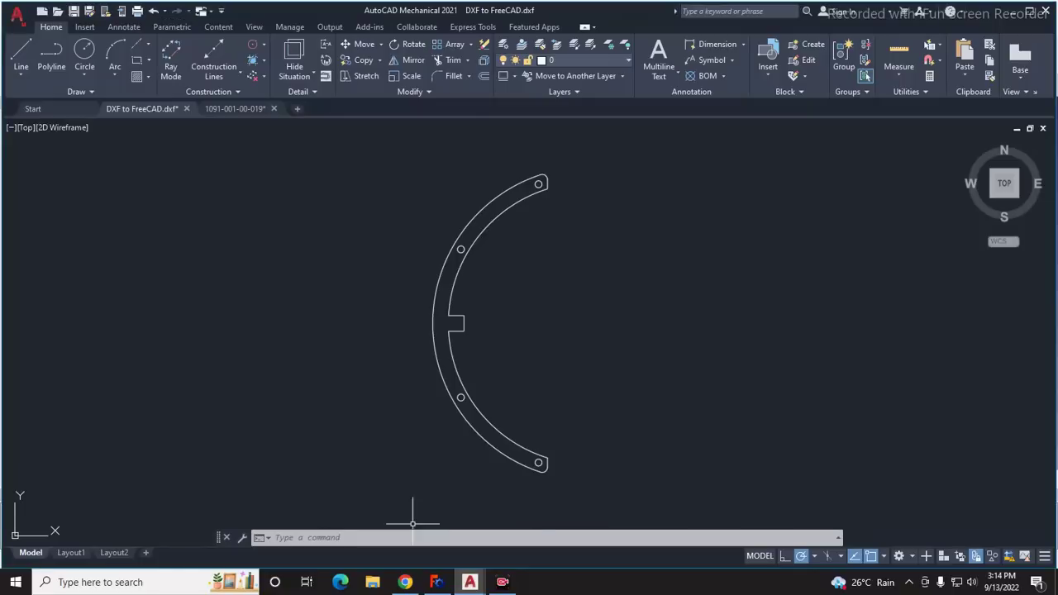
mouse_move(480, 581)
click(539, 527)
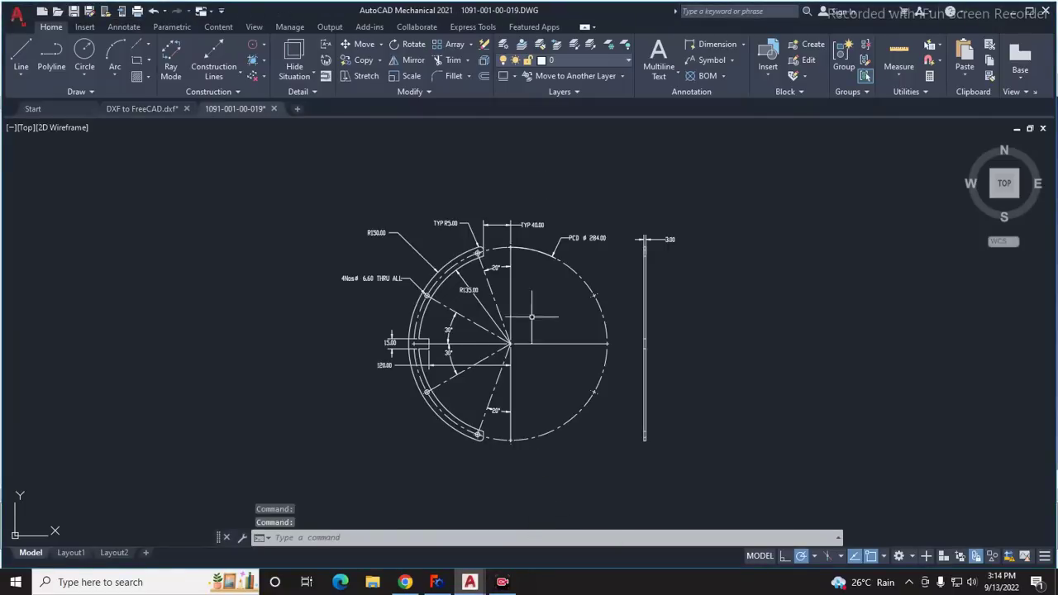
scroll(507, 295, up, 3)
scroll(521, 279, down, 3)
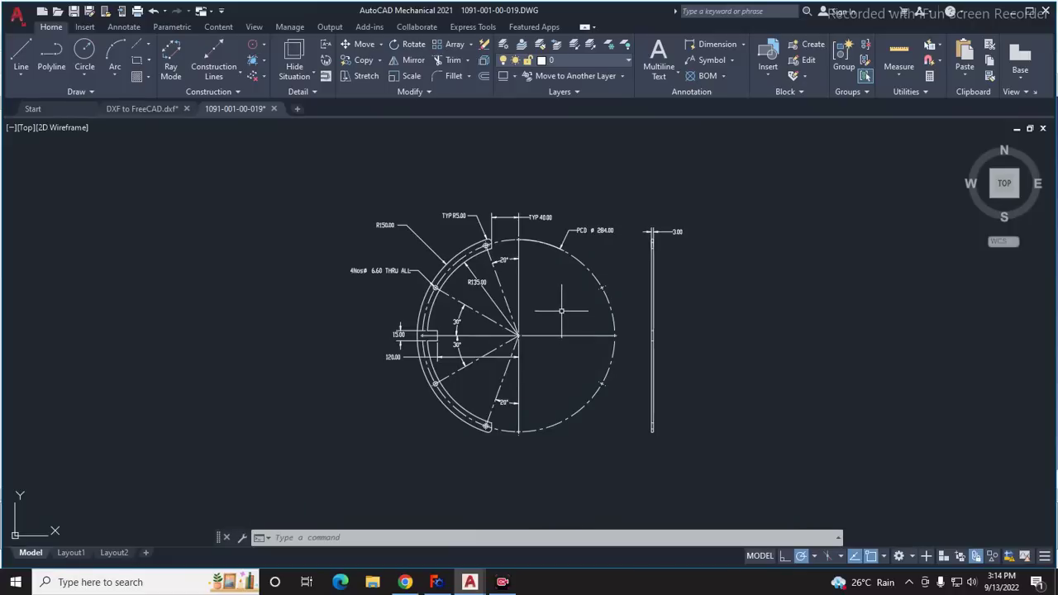
mouse_move(440, 585)
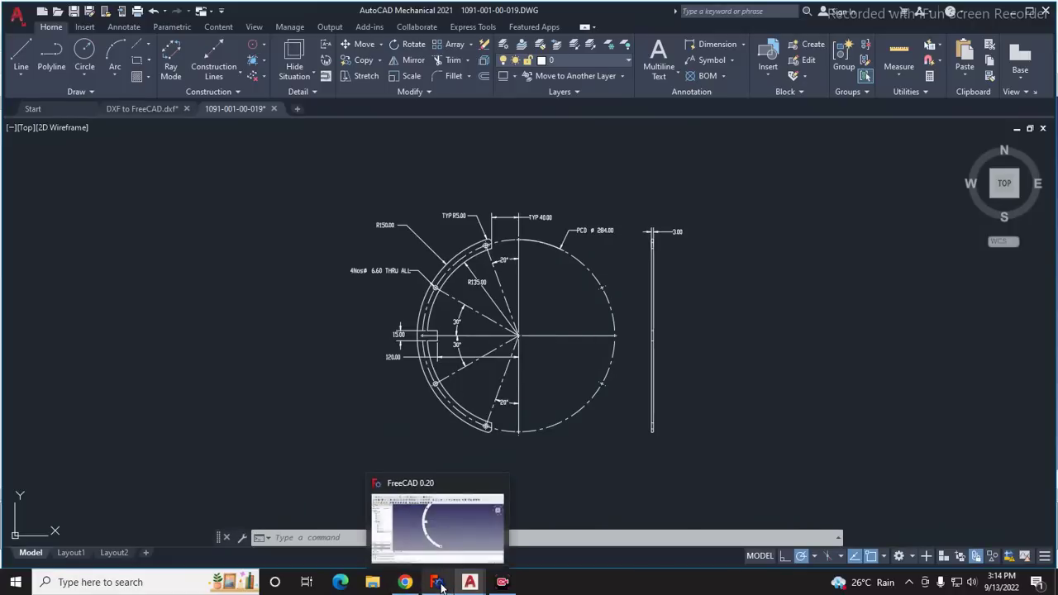
click(444, 533)
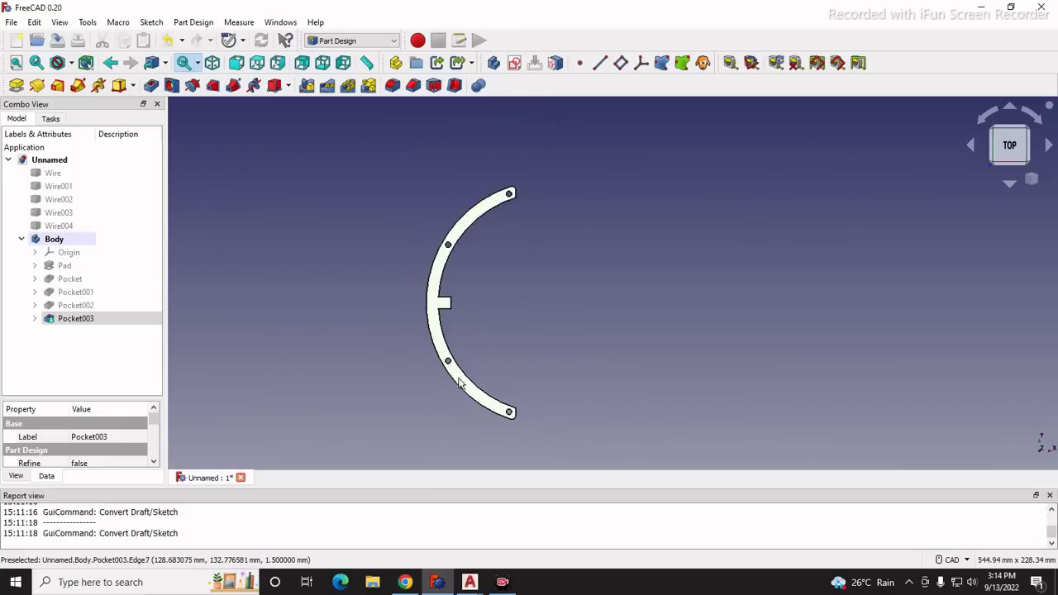